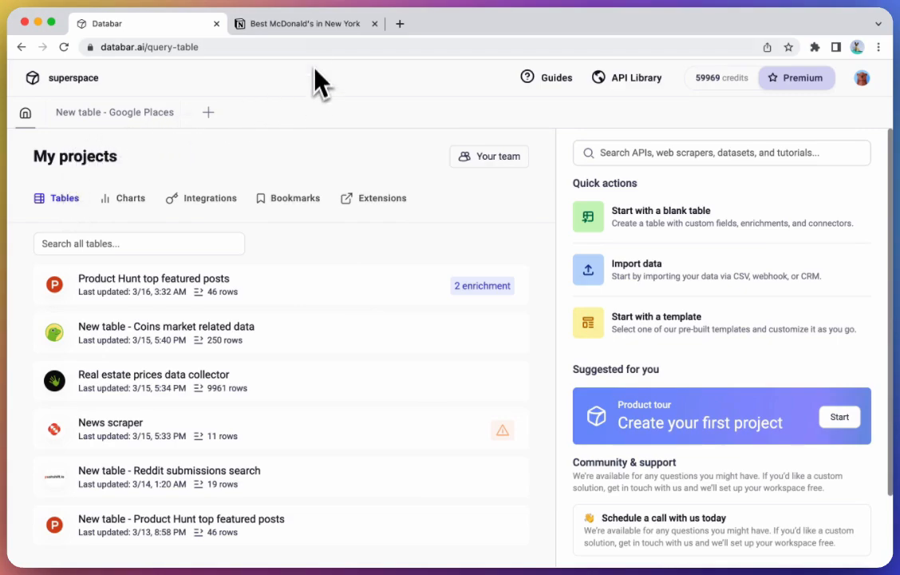
Step: Search the API library for google place and start a new table from the Google Places API
click(320, 26)
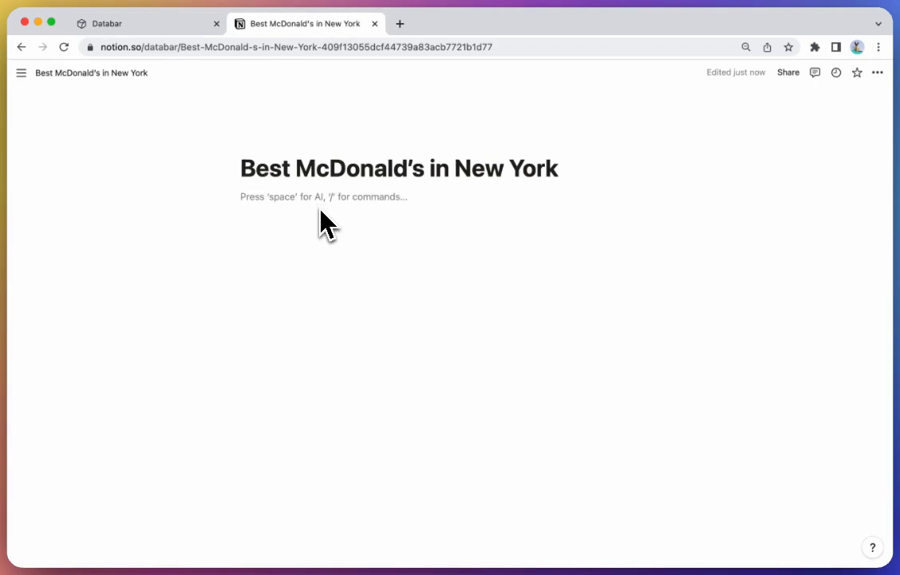
click(132, 25)
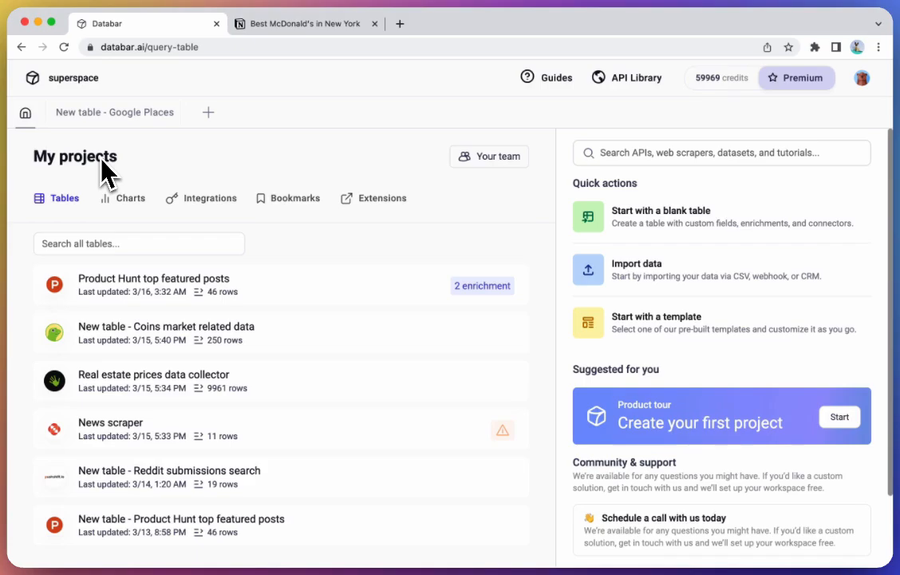
click(658, 168)
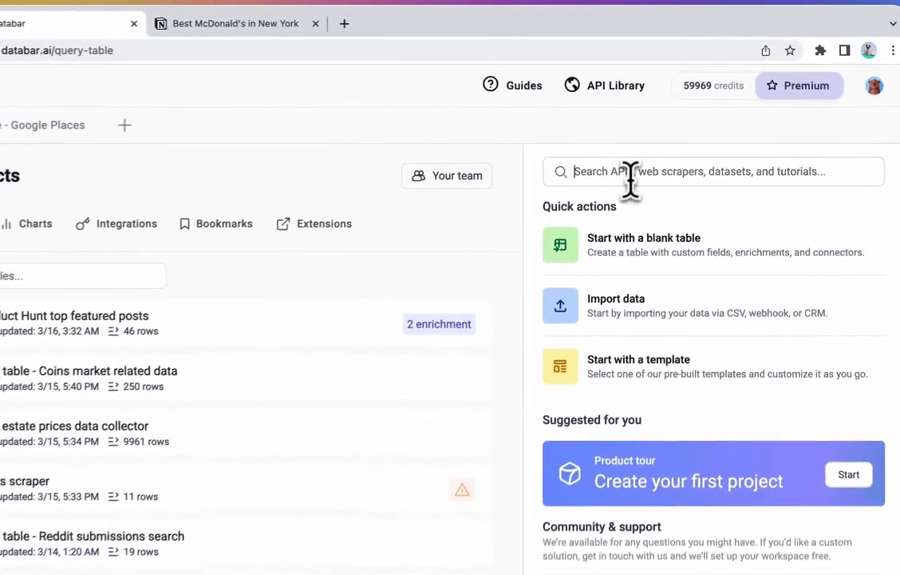
text(google place)
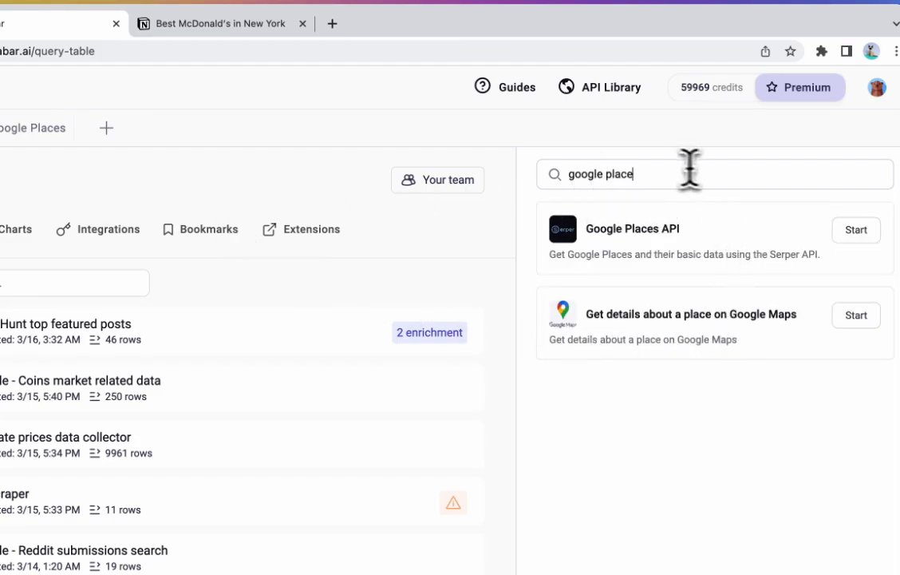
drag(658, 174, 493, 194)
click(647, 173)
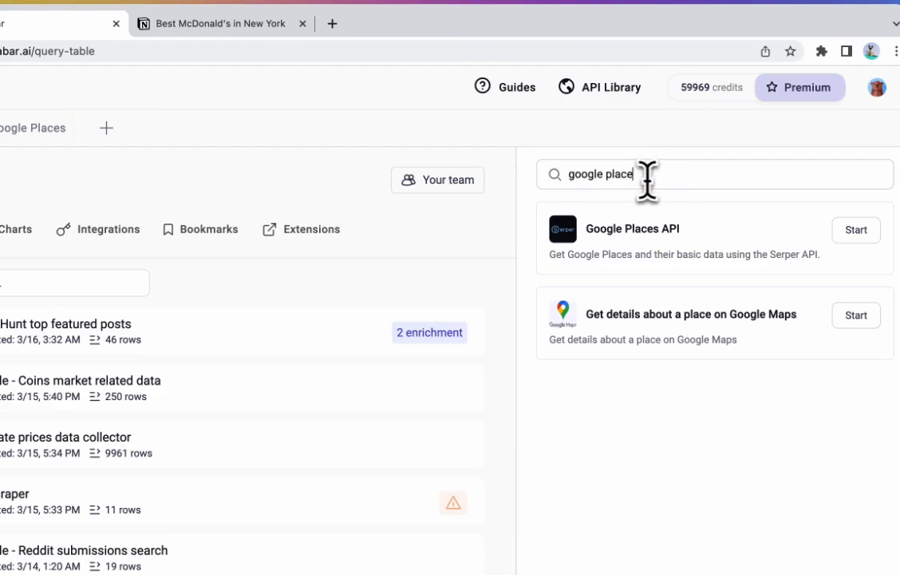
key(BackSpace)
key(BackSpace)
key(BackSpace)
key(BackSpace)
key(BackSpace)
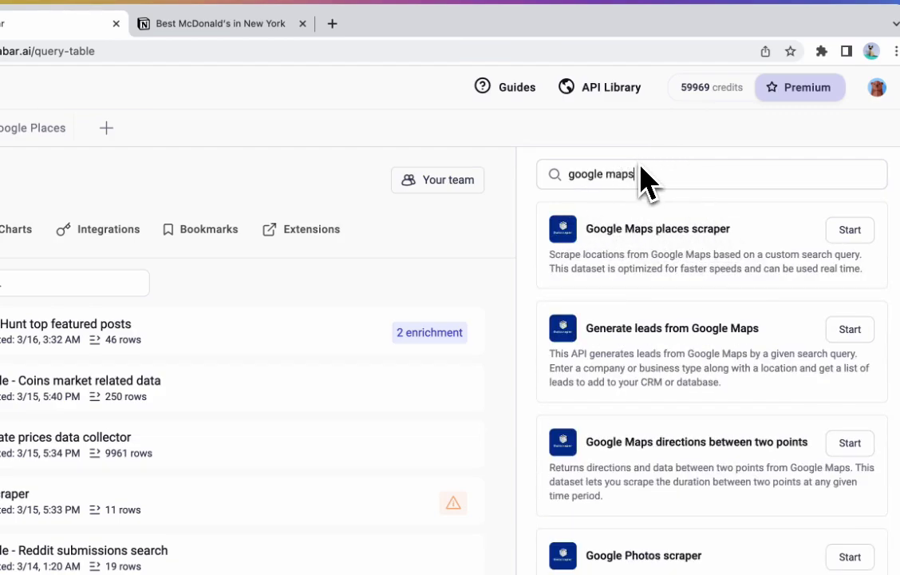
key(BackSpace)
key(BackSpace)
text(place)
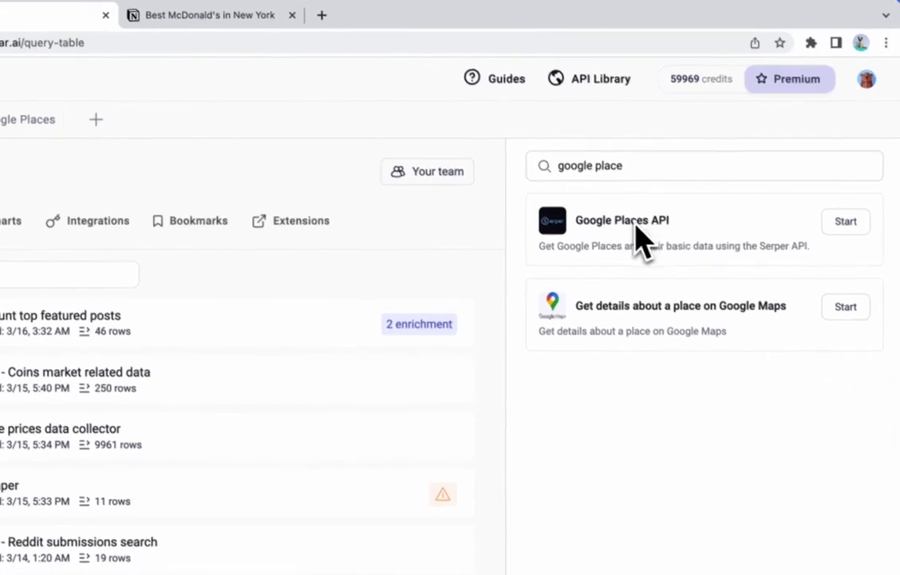
click(844, 228)
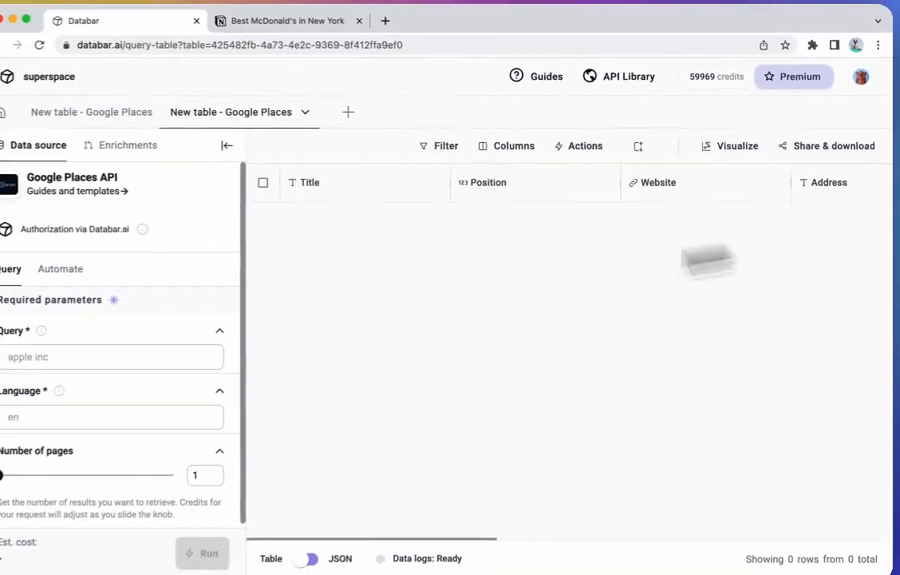
Step: Run the query McDonald's in New York City with language en and 10 pages
click(62, 356)
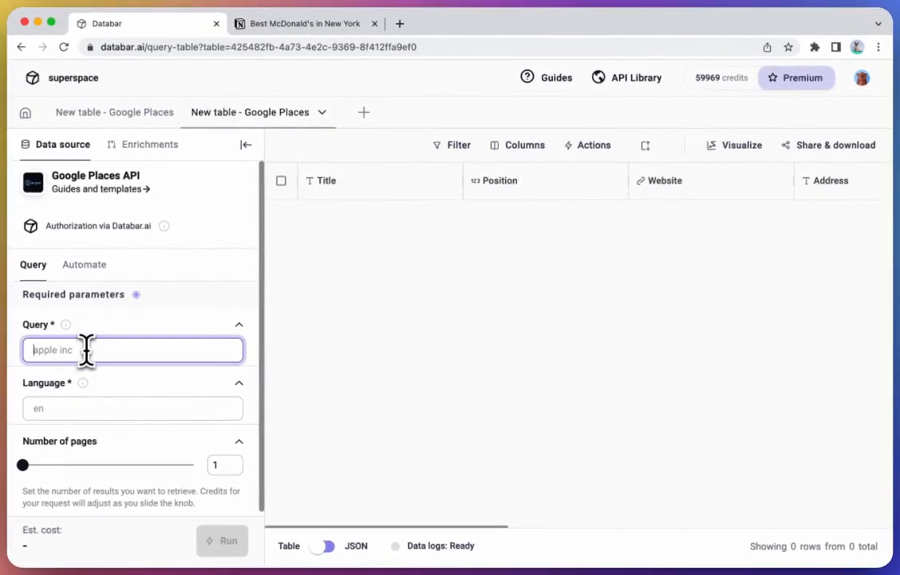
text(McDonald's in New York City)
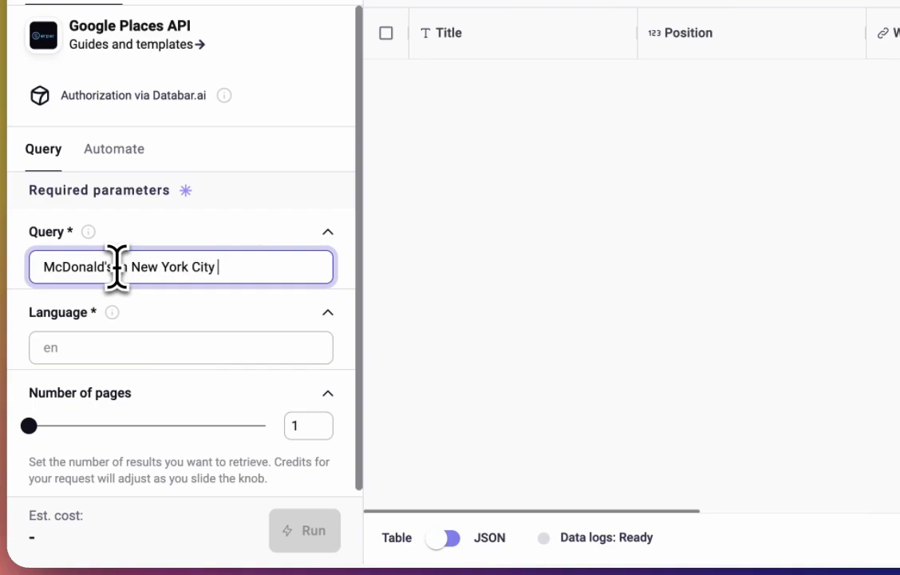
click(161, 352)
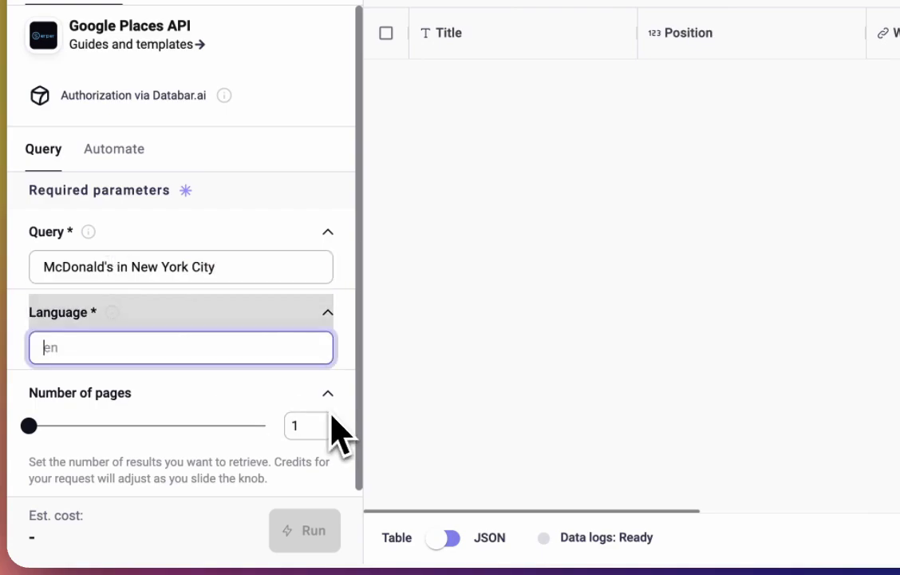
text(en)
click(498, 368)
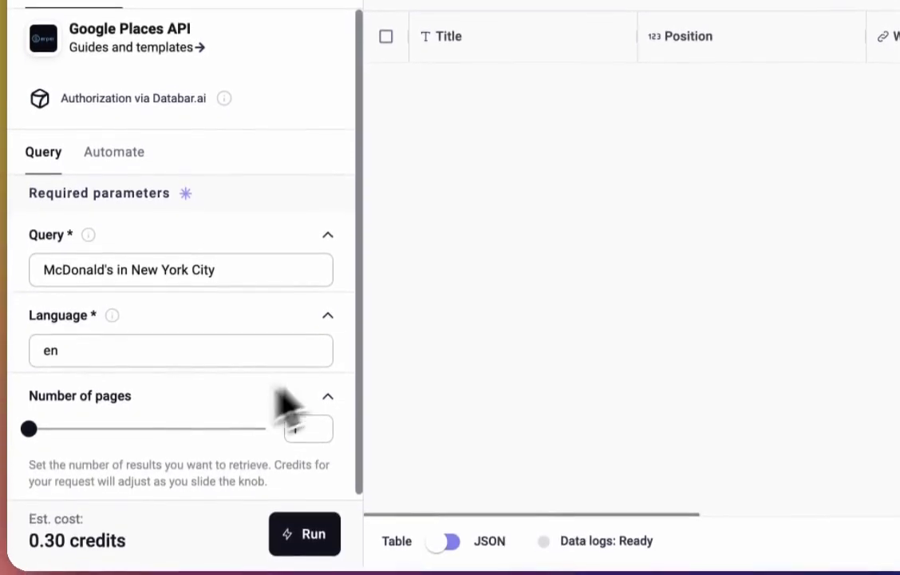
click(303, 425)
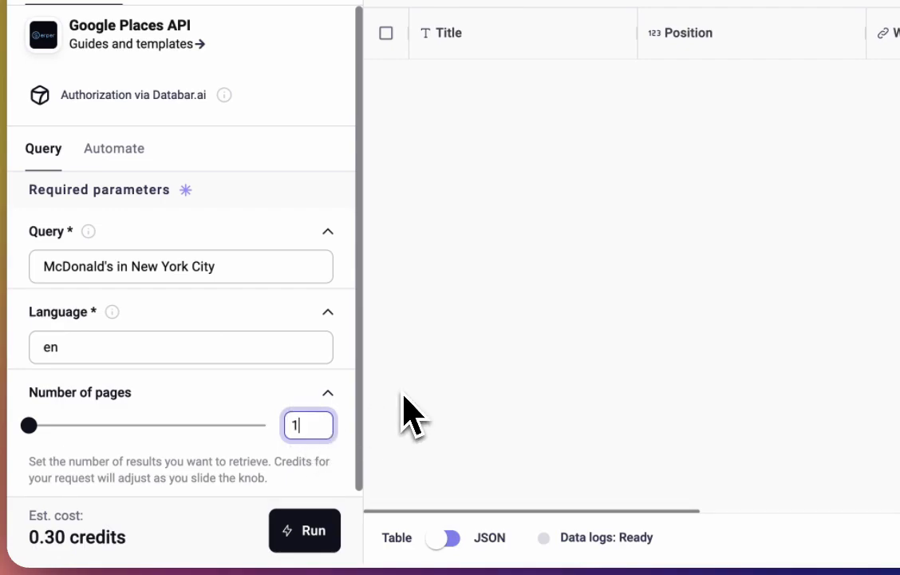
click(590, 328)
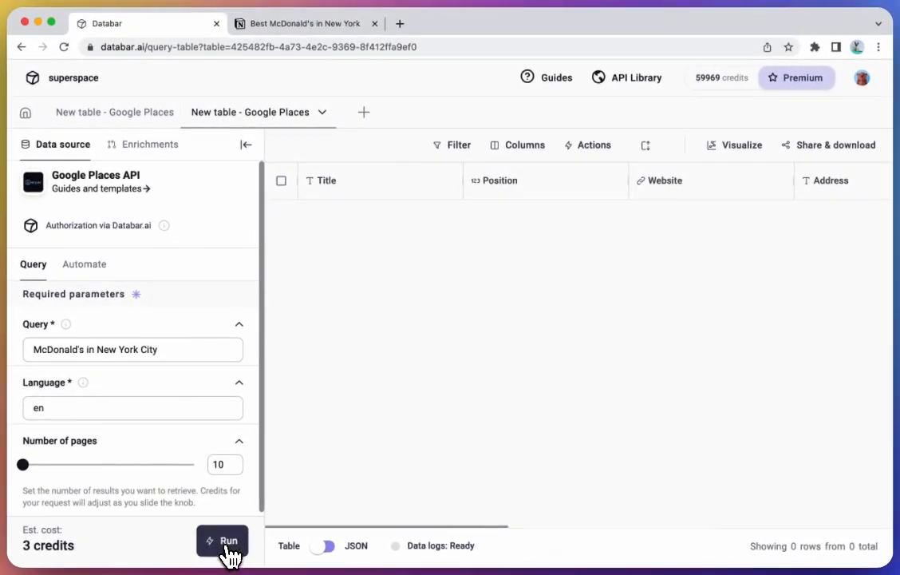
click(229, 544)
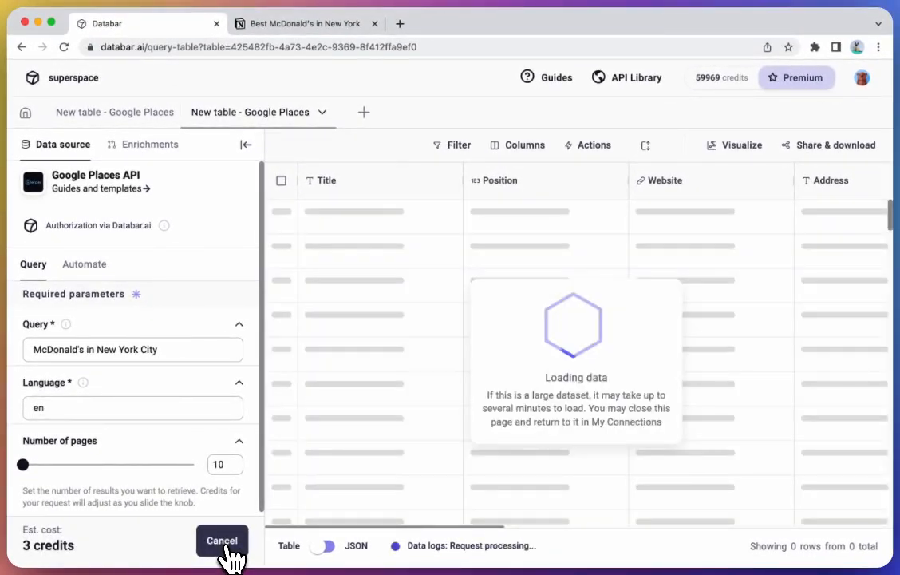
Step: Collapse the data source panel and review the request entries in the data logs
click(245, 146)
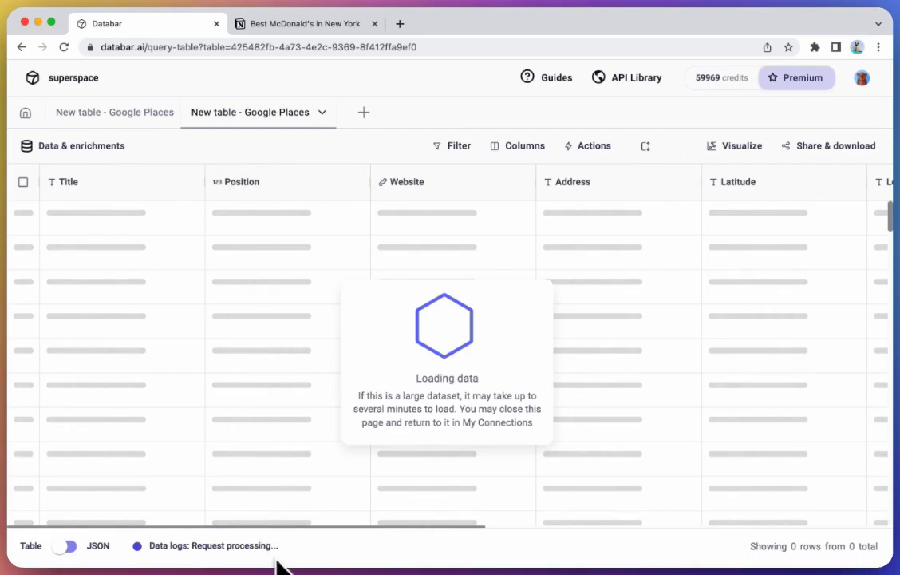
click(229, 547)
scroll(276, 322, down, 3)
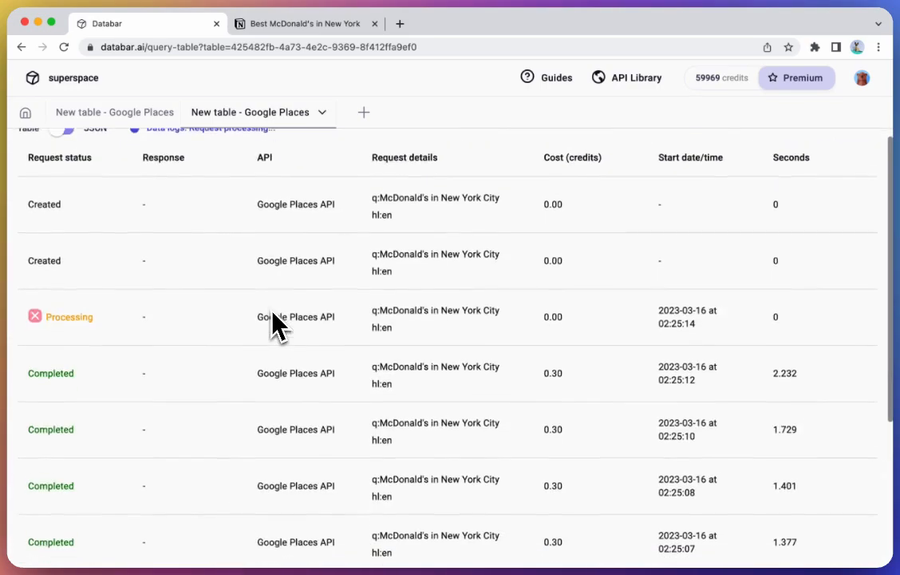
scroll(275, 322, down, 3)
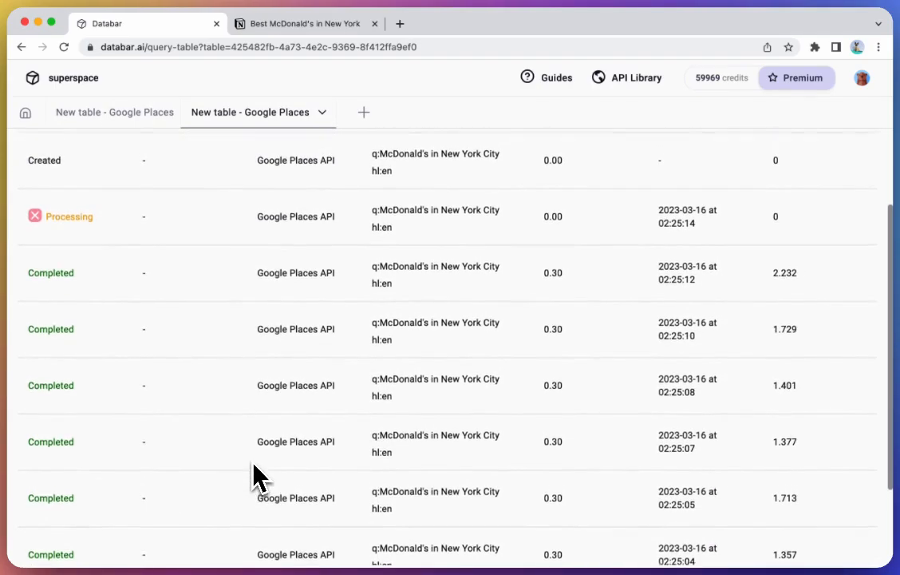
scroll(253, 466, down, 3)
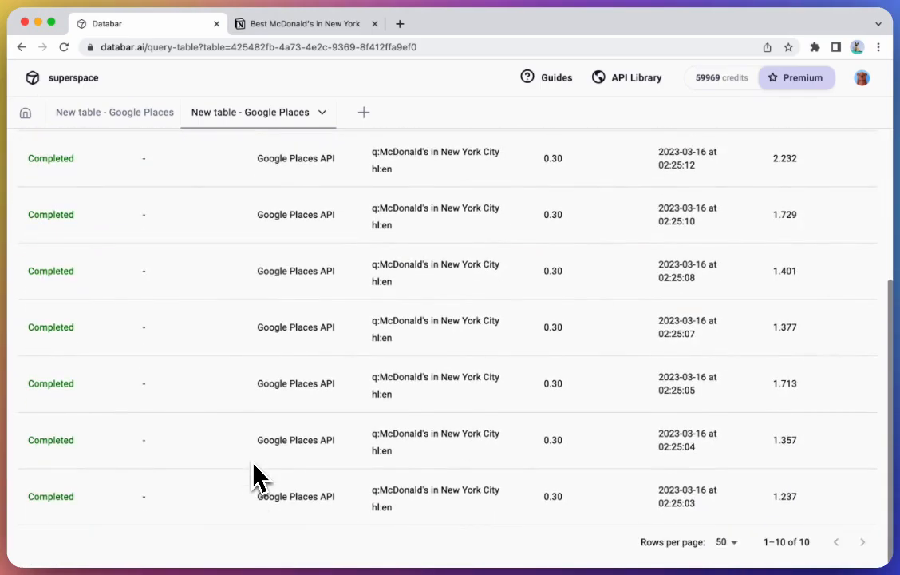
scroll(252, 466, up, 3)
scroll(213, 148, up, 2)
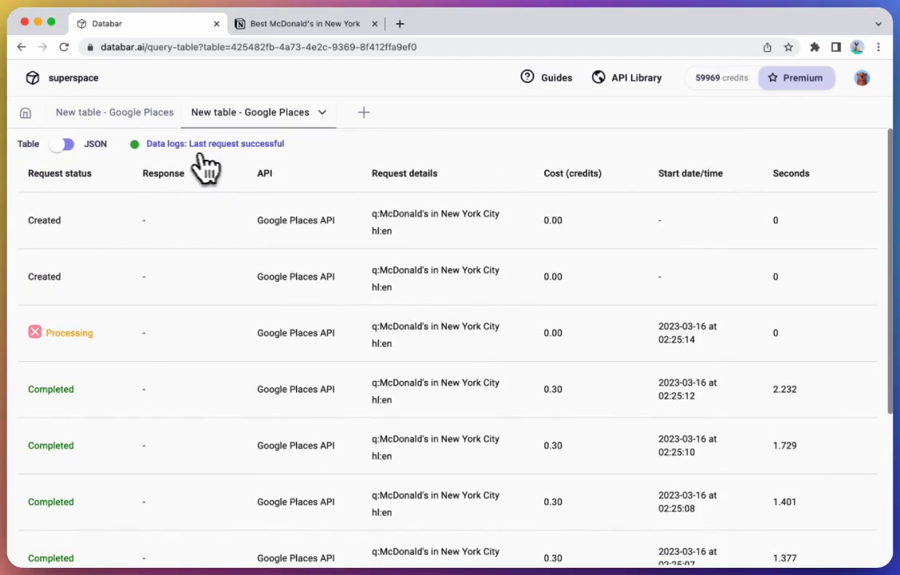
Step: Return to the table and browse the returned McDonald's rows and their columns
click(195, 155)
scroll(209, 349, down, 10)
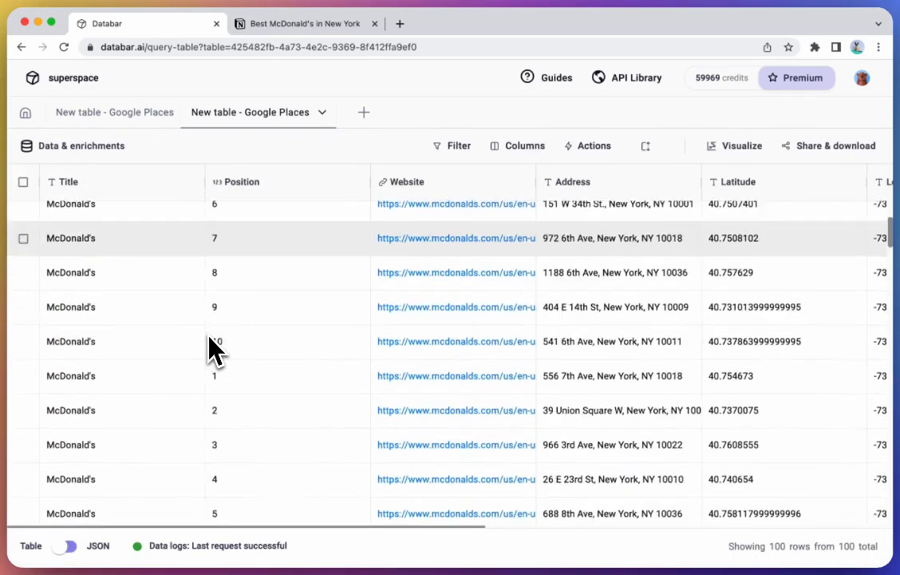
scroll(209, 349, down, 15)
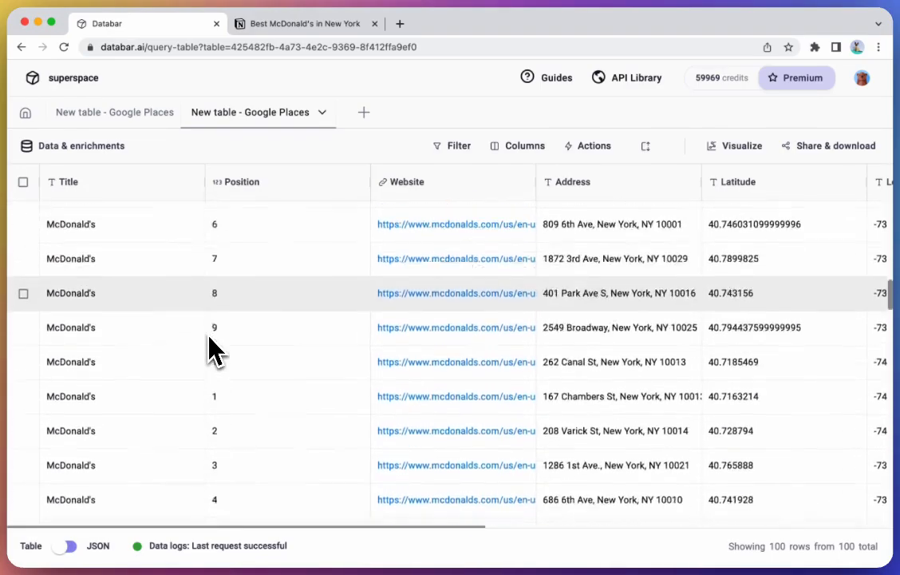
scroll(216, 352, down, 15)
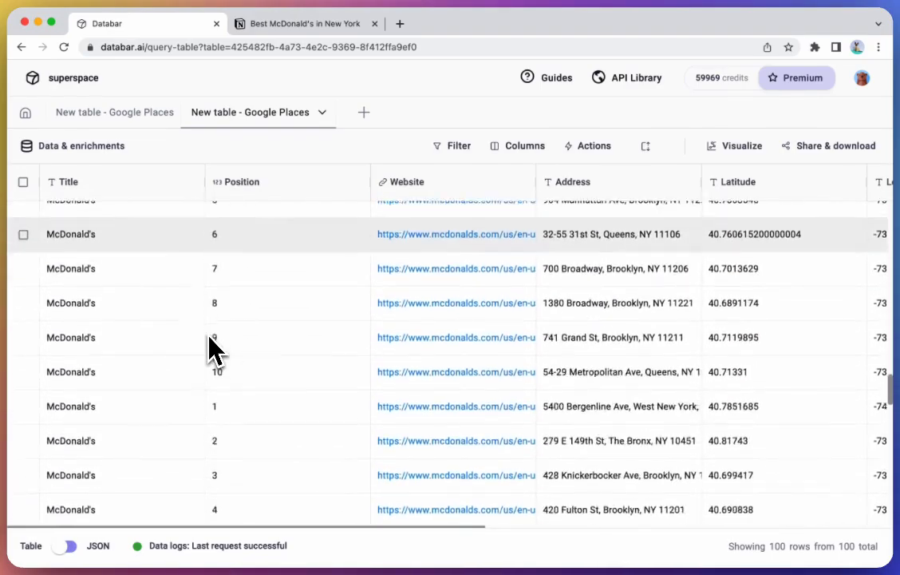
scroll(216, 352, down, 15)
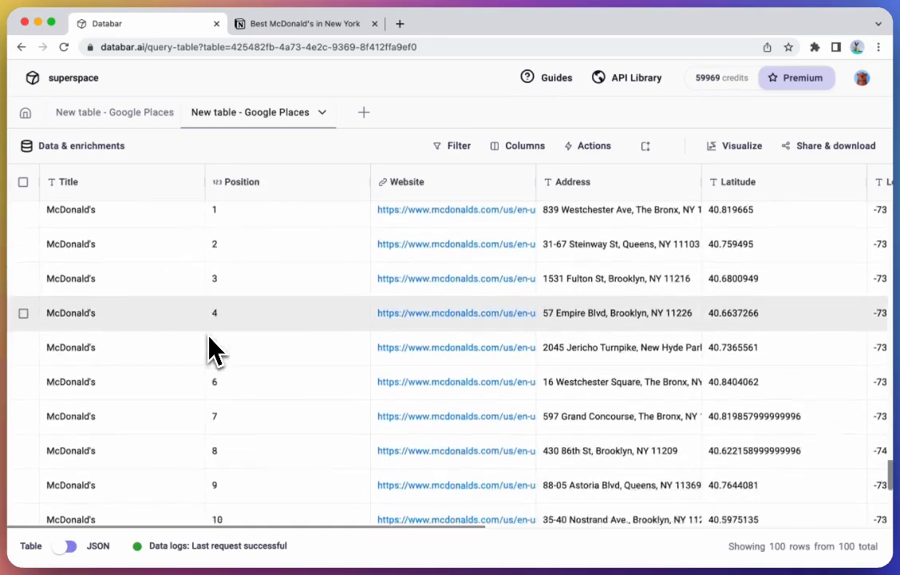
scroll(209, 348, up, 15)
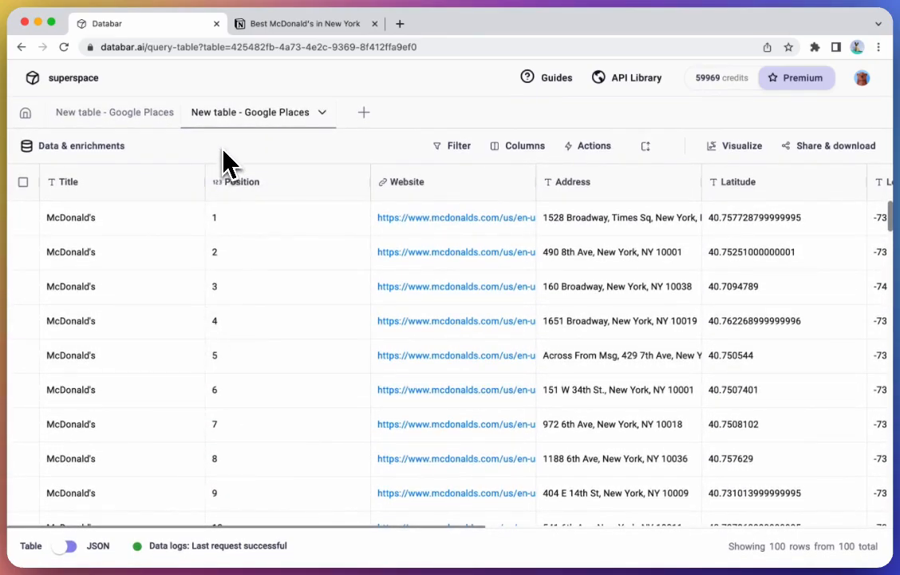
scroll(441, 321, right, 2)
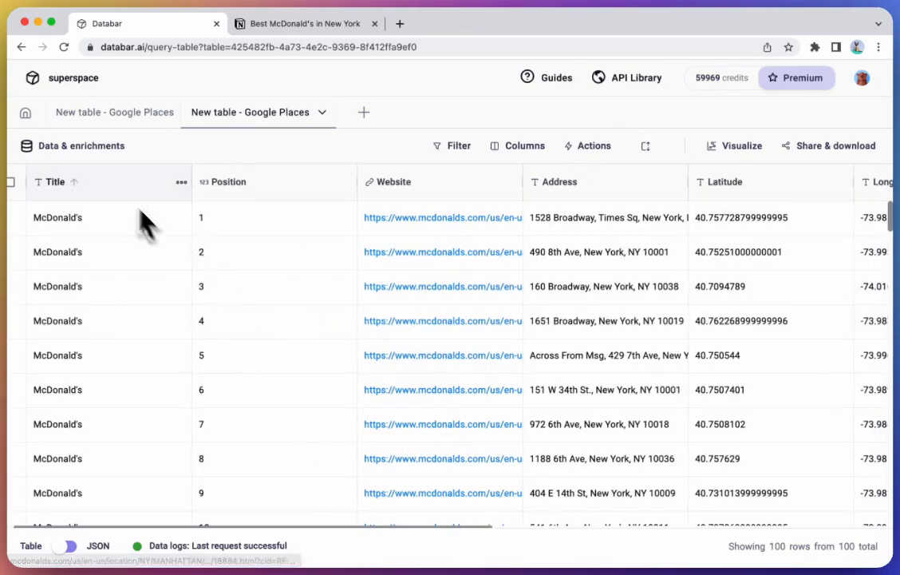
scroll(217, 254, right, 10)
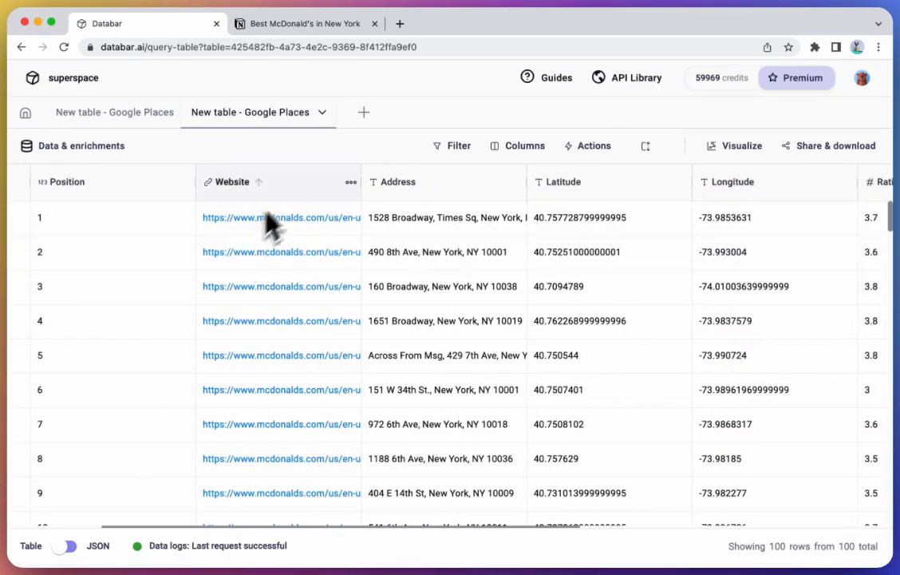
scroll(490, 257, right, 15)
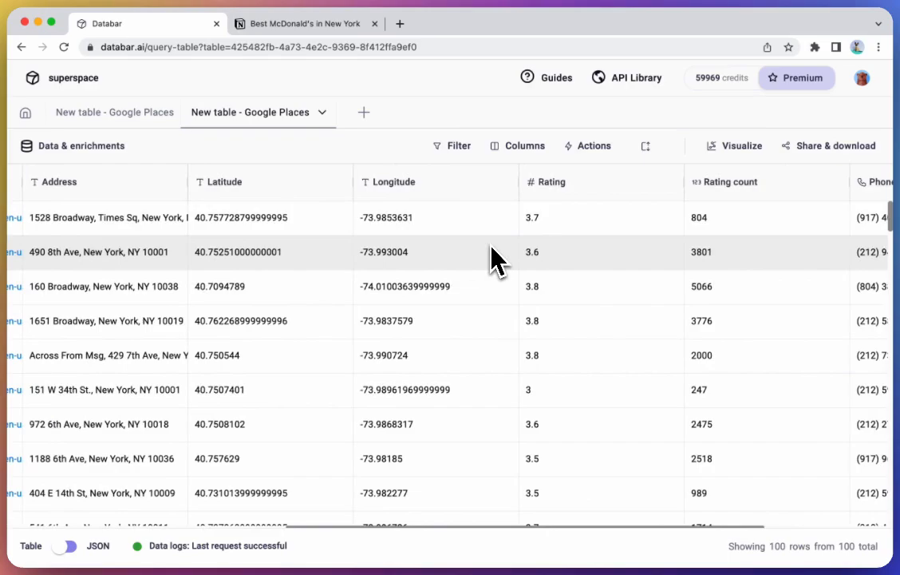
scroll(491, 248, right, 8)
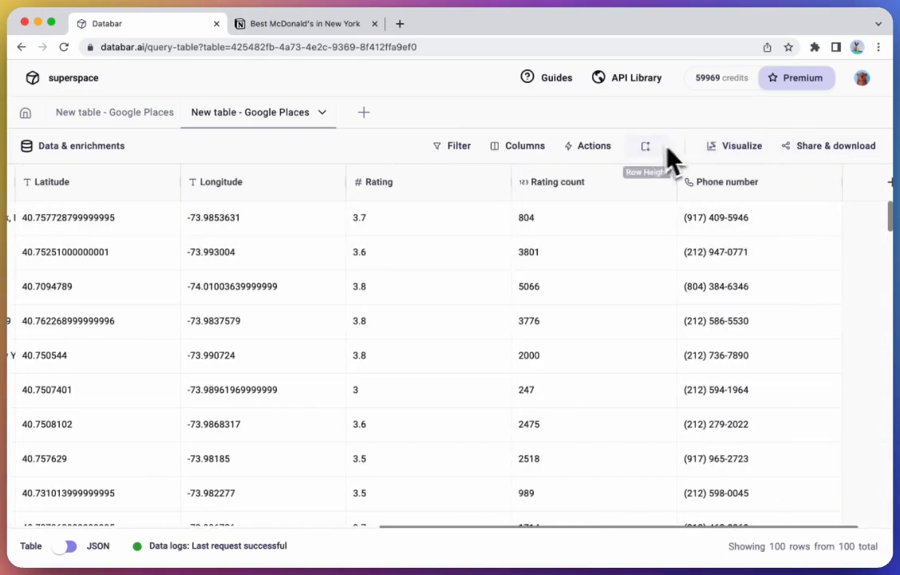
Step: Open the chart editor from the table and add a Density Map trace
click(735, 146)
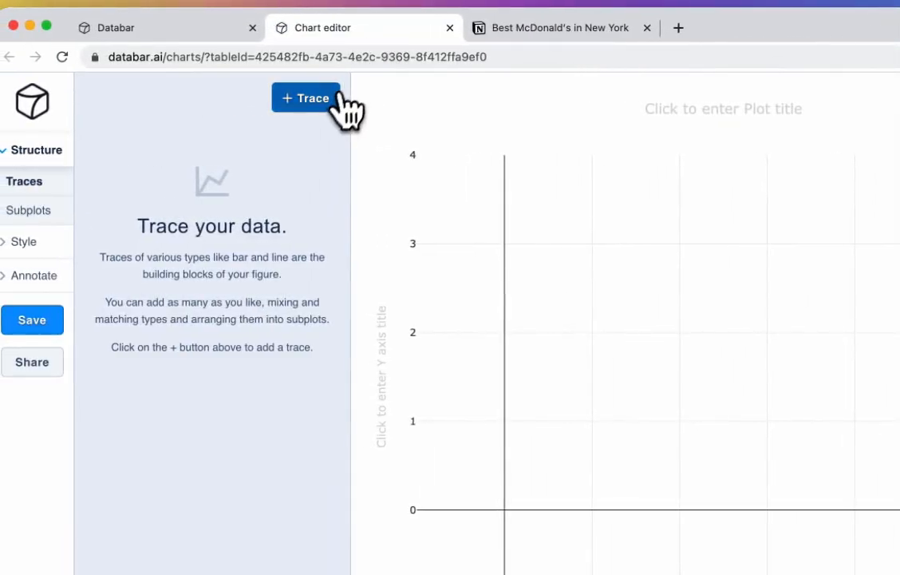
click(314, 97)
click(257, 171)
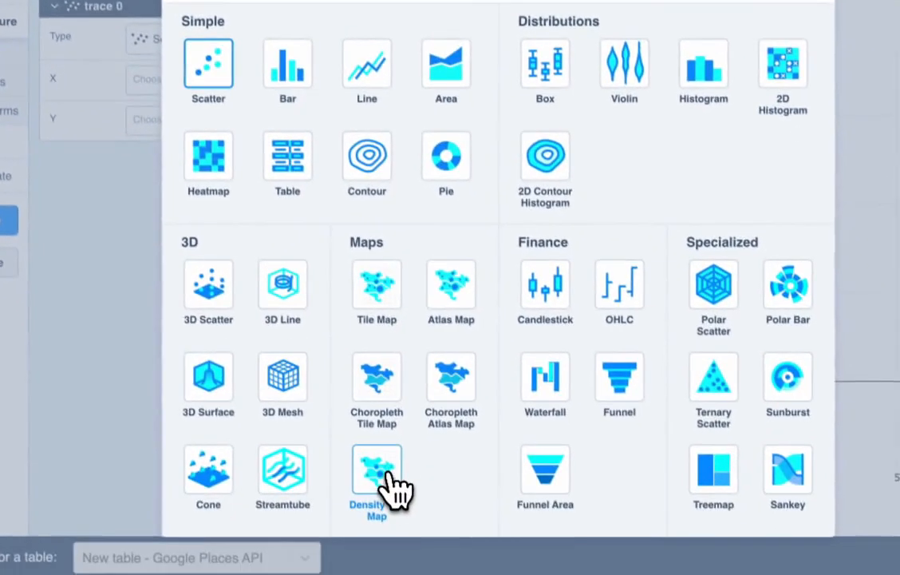
click(423, 573)
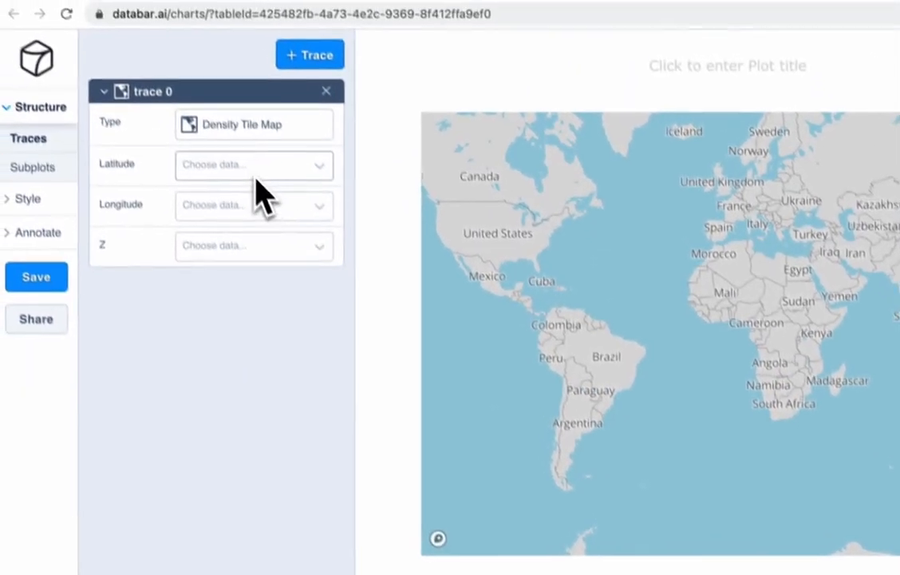
Step: Map the latitude column to the trace's Latitude and the longitude column to its Longitude
click(198, 76)
text(latit)
key(Return)
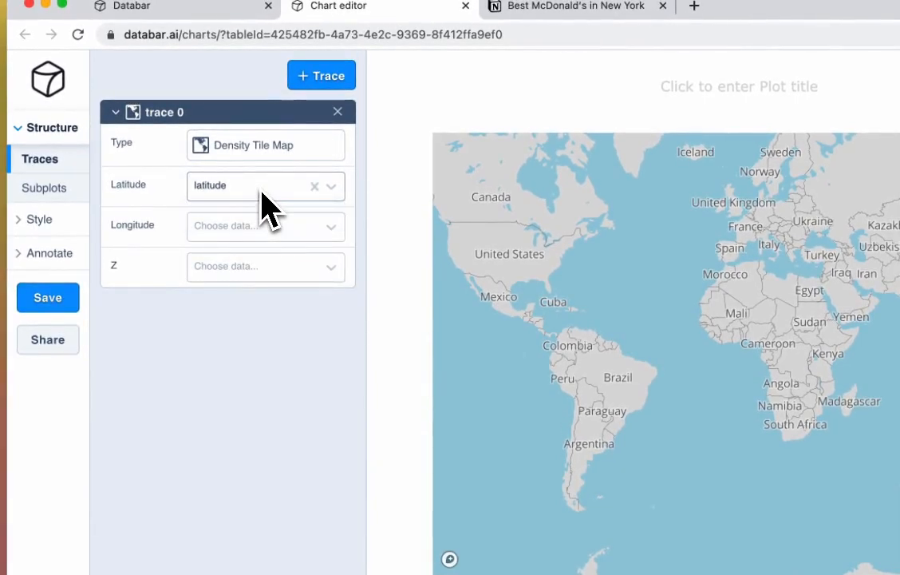
click(251, 232)
text(l)
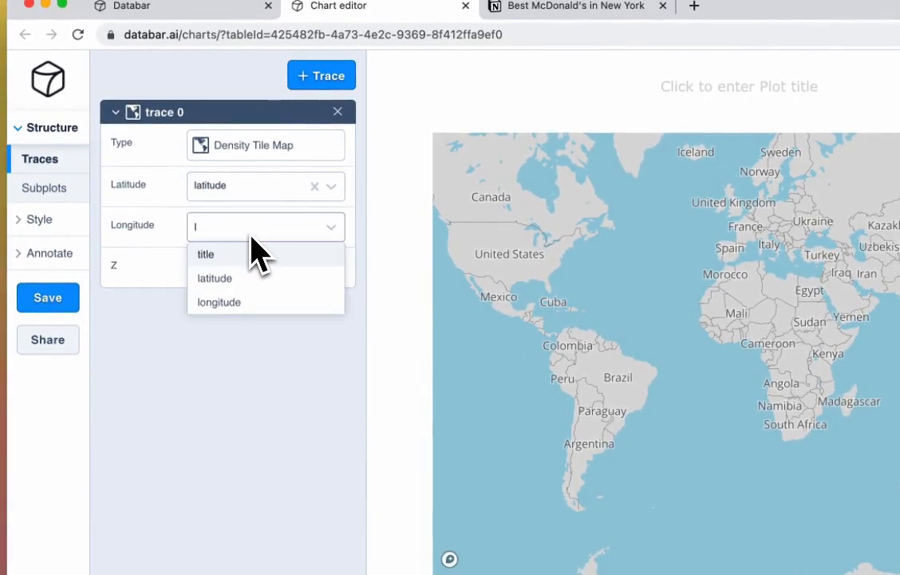
text(a)
key(BackSpace)
text(o)
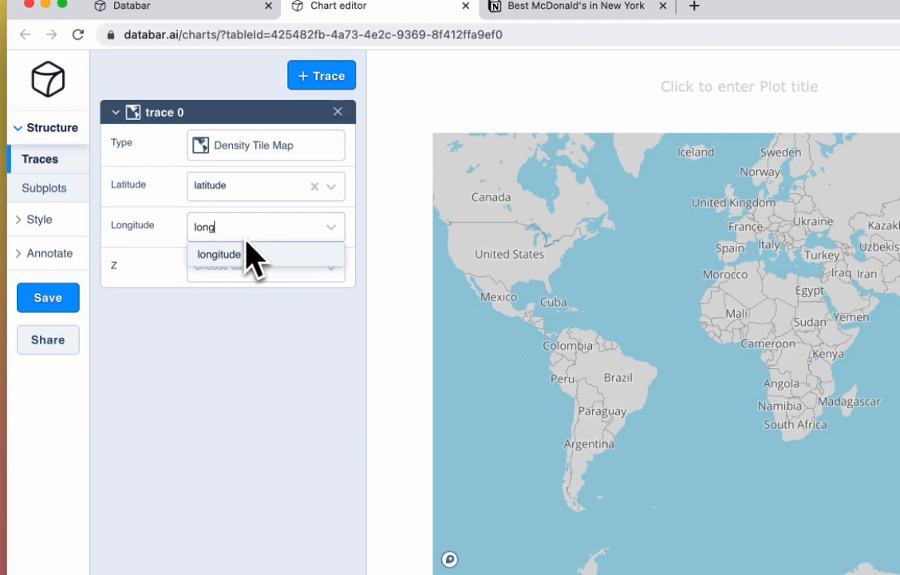
text(ng)
click(224, 255)
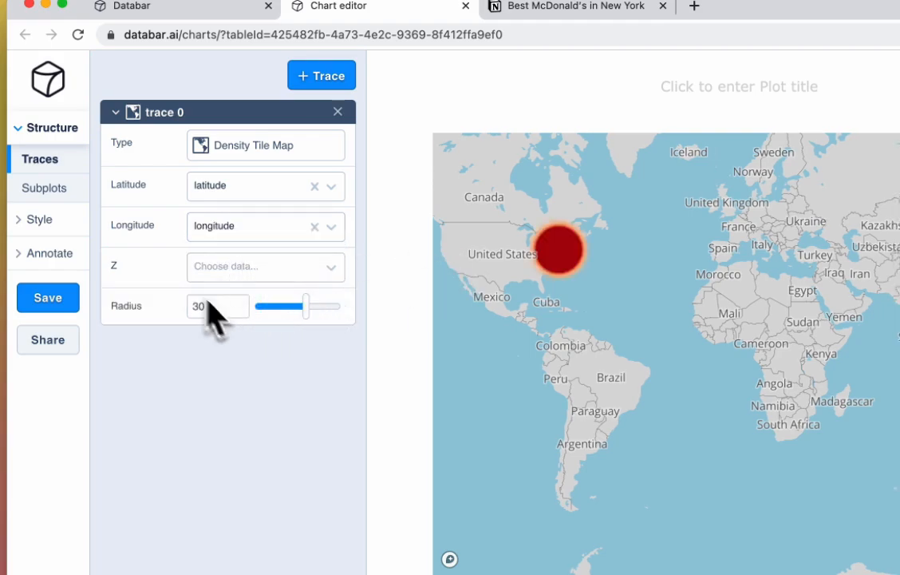
Step: Open the map style settings and set the tile source to Mapbox Dark
click(44, 224)
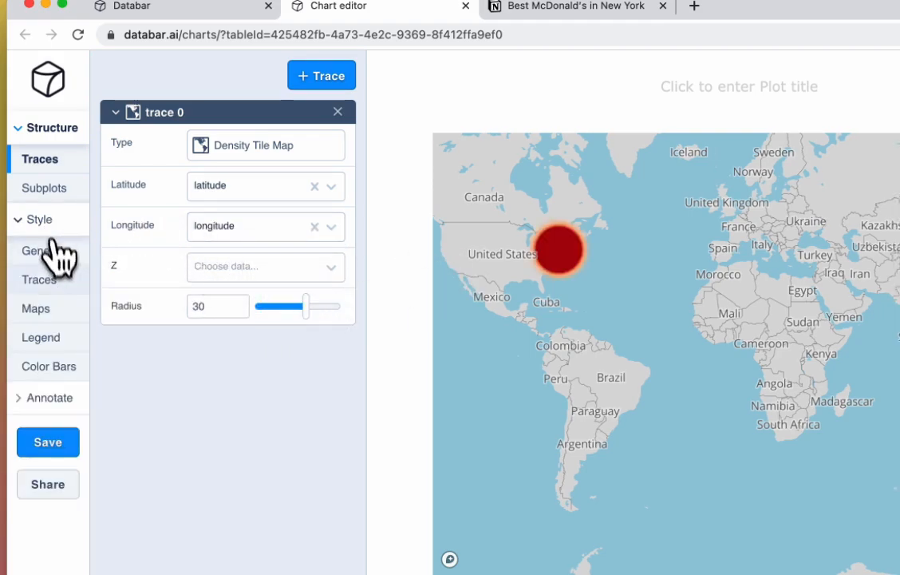
click(57, 308)
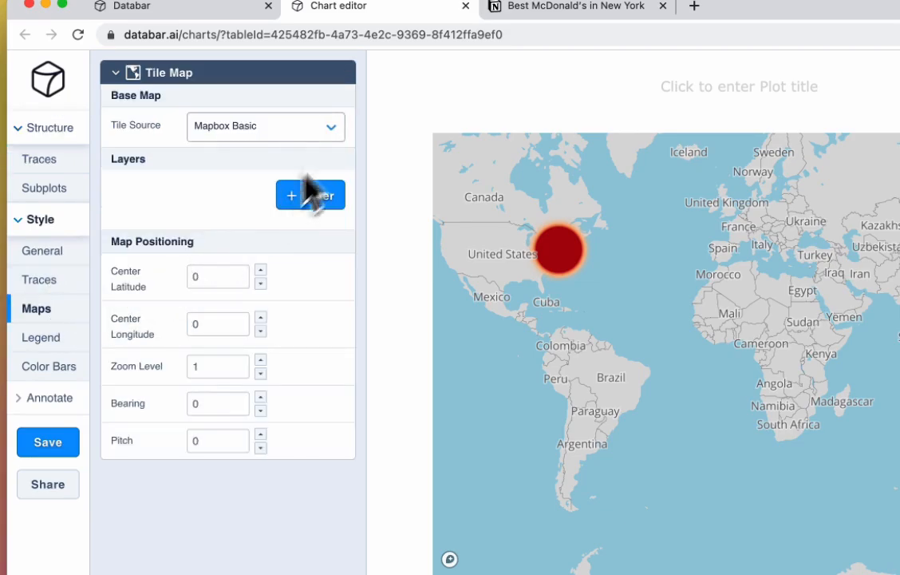
click(291, 132)
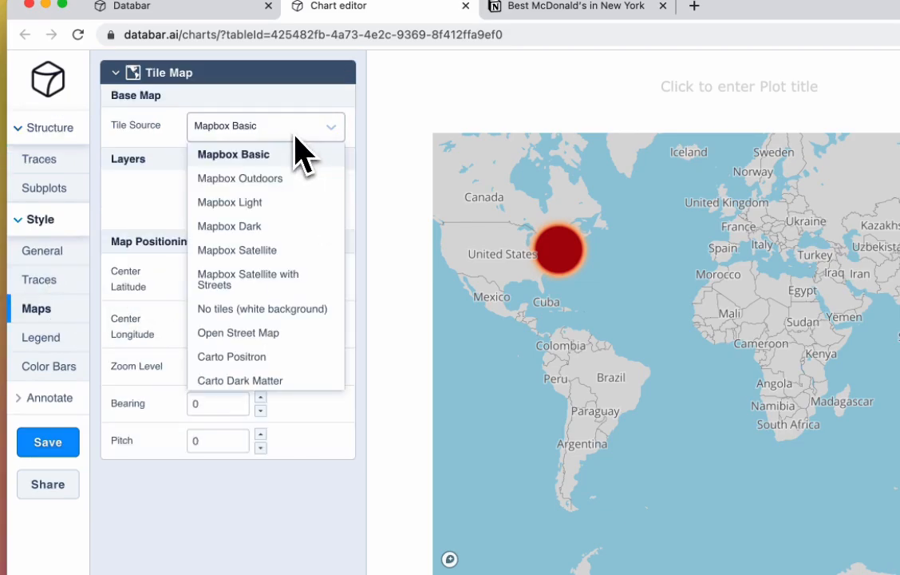
click(252, 227)
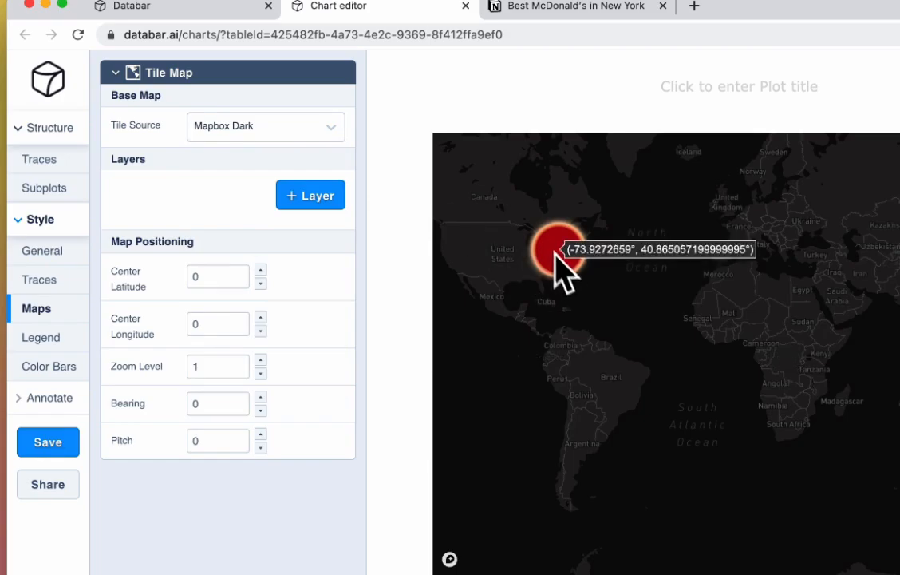
Step: Zoom and pan the map to center it on New York City
scroll(561, 243, up, 5)
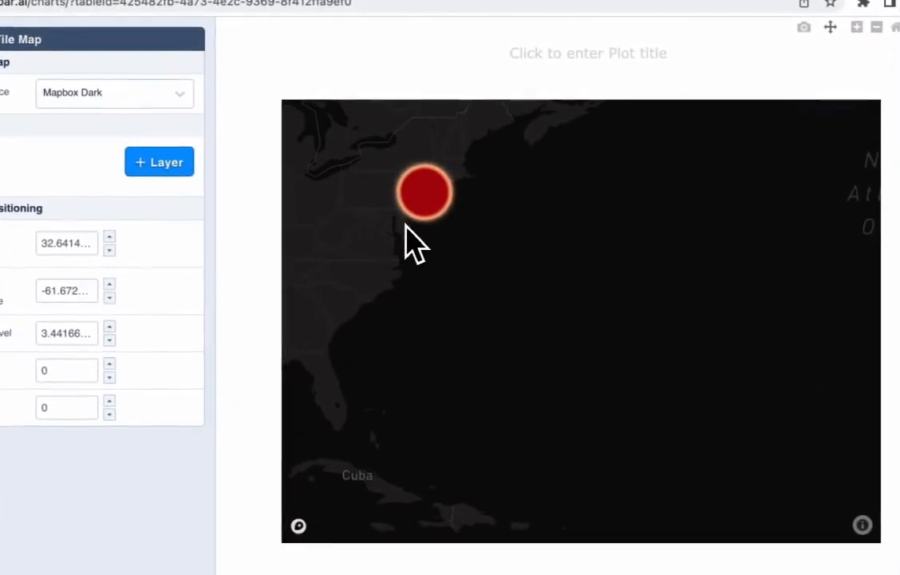
drag(562, 270, 565, 353)
scroll(418, 284, up, 6)
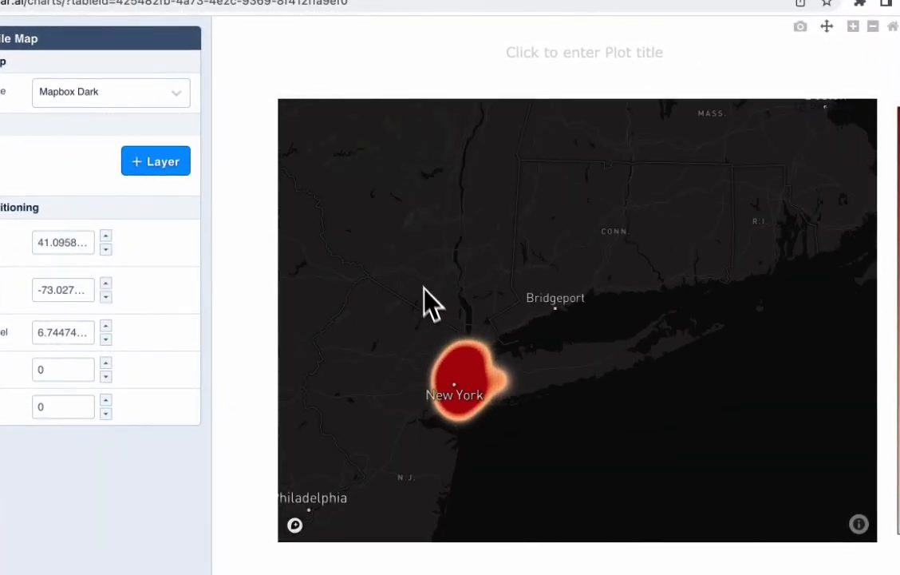
drag(424, 292, 525, 266)
scroll(561, 351, up, 7)
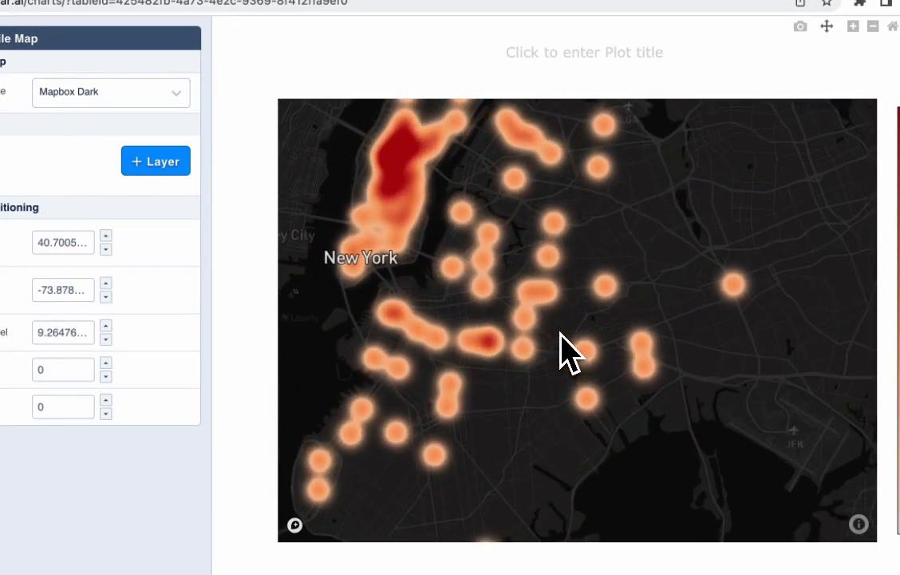
drag(592, 271, 627, 285)
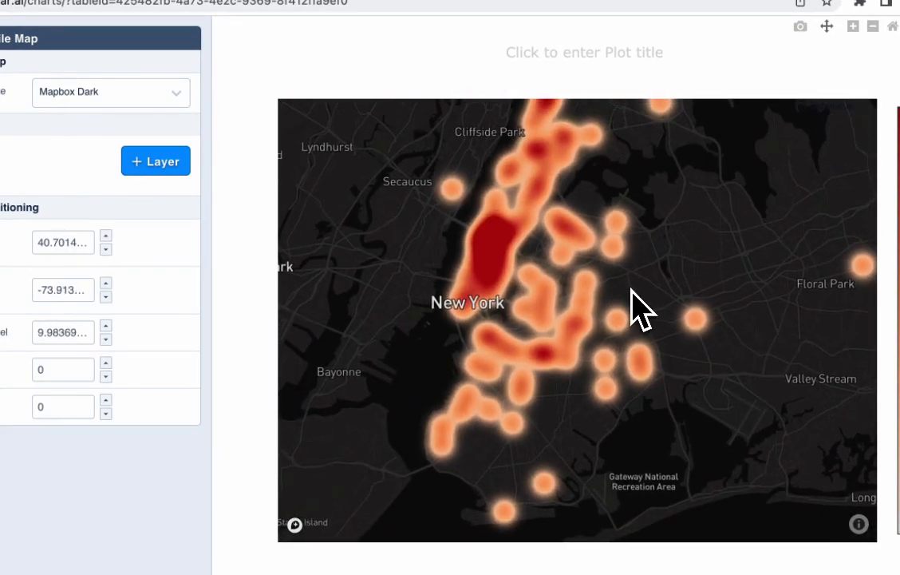
Step: Zoom in to examine the McDonald's clusters in Manhattan and Brooklyn, returning to a city-wide view
scroll(632, 289, down, 1)
scroll(527, 270, up, 4)
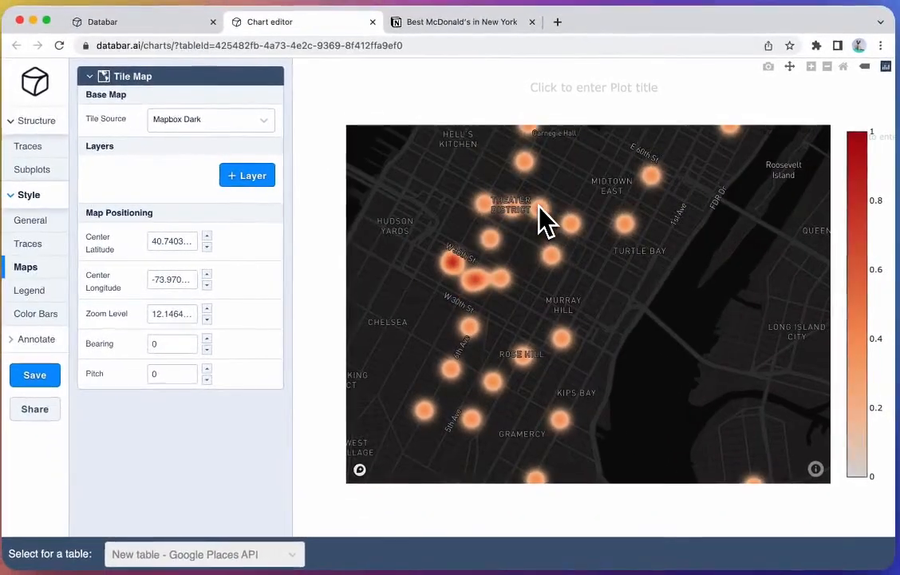
scroll(529, 209, up, 1)
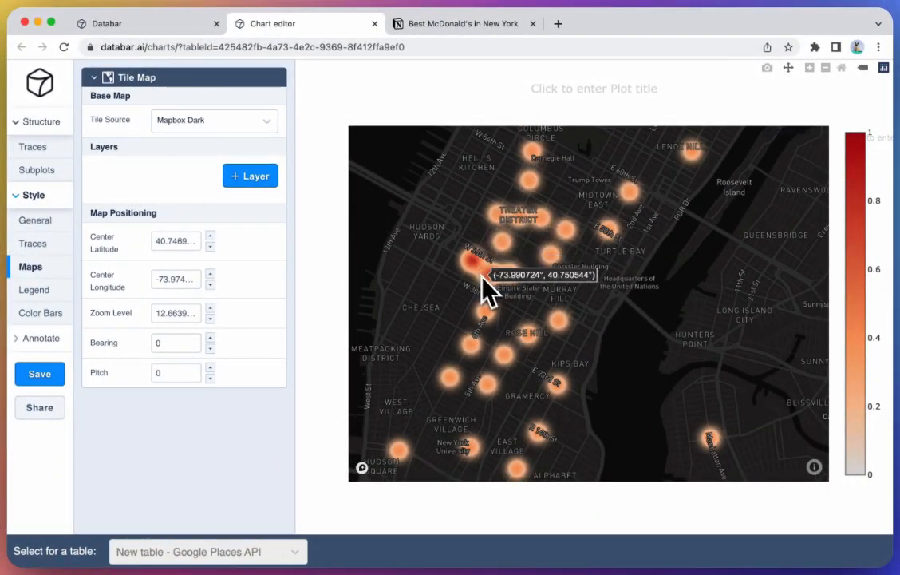
scroll(513, 312, down, 5)
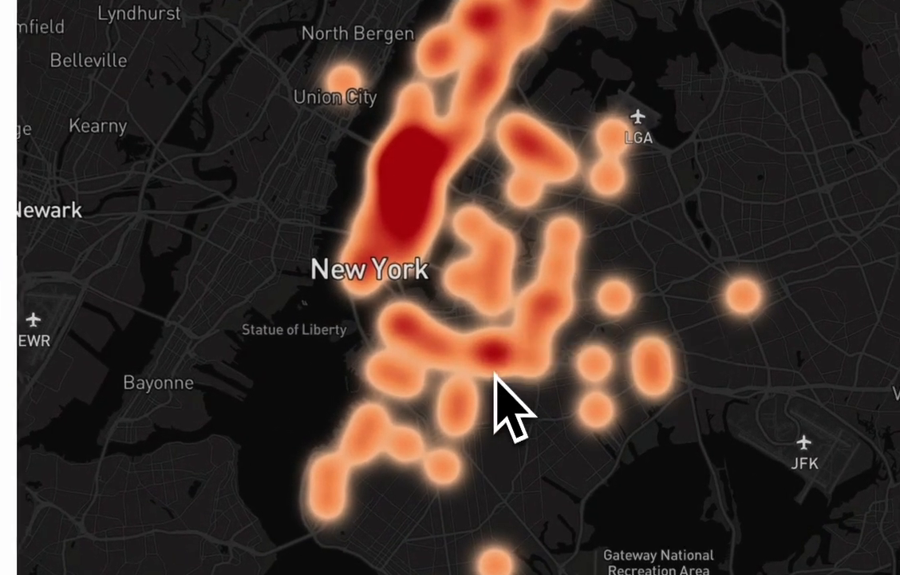
scroll(561, 419, up, 4)
drag(358, 257, 546, 232)
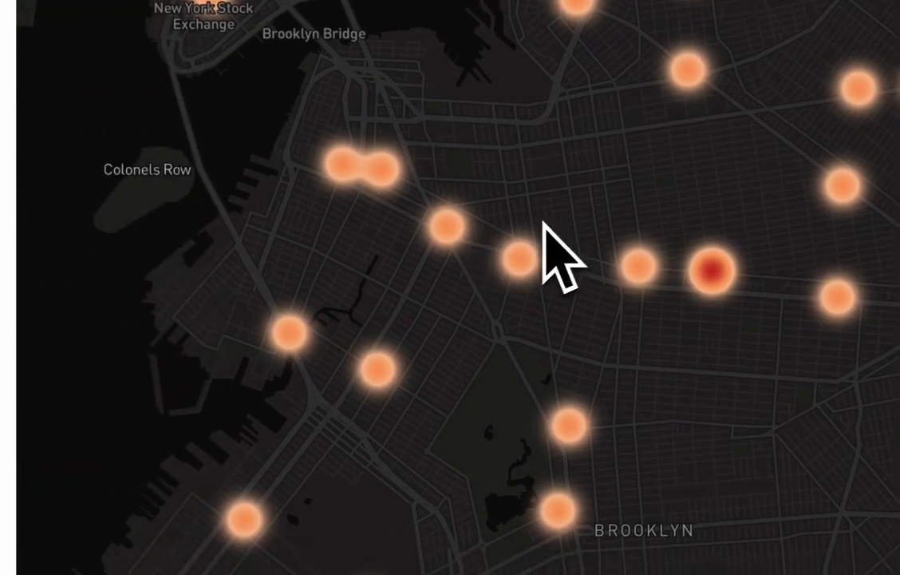
scroll(513, 228, up, 1)
scroll(511, 229, up, 1)
scroll(501, 277, up, 1)
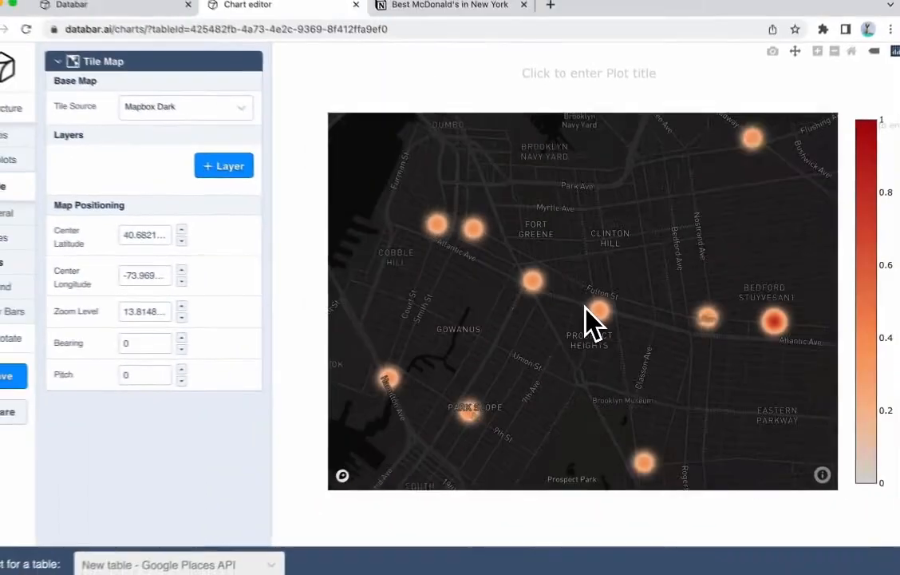
scroll(551, 316, down, 5)
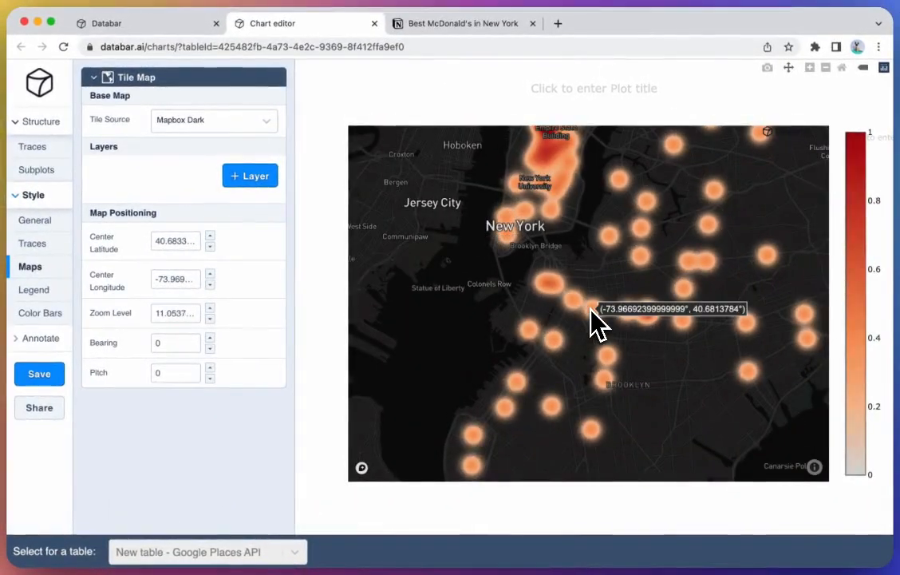
scroll(595, 319, down, 2)
scroll(625, 186, down, 1)
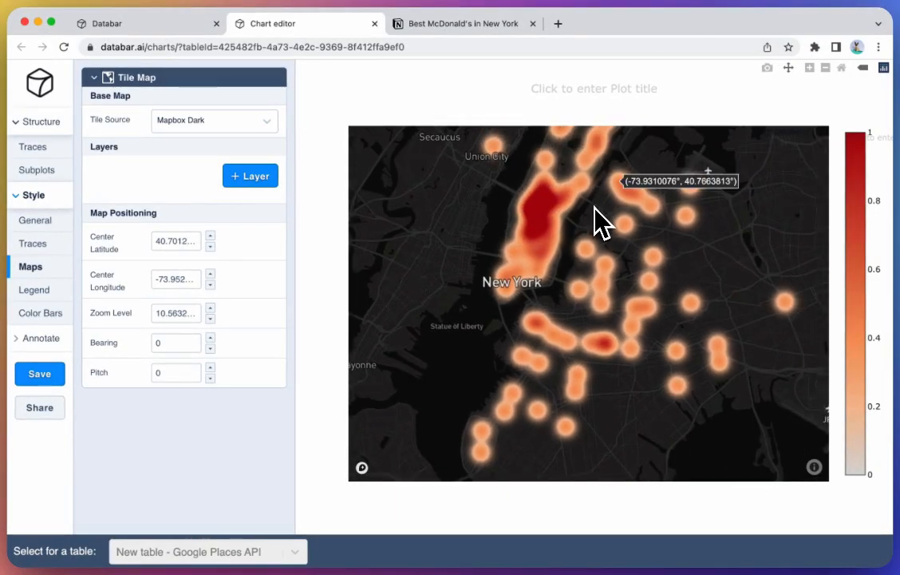
drag(604, 207, 602, 227)
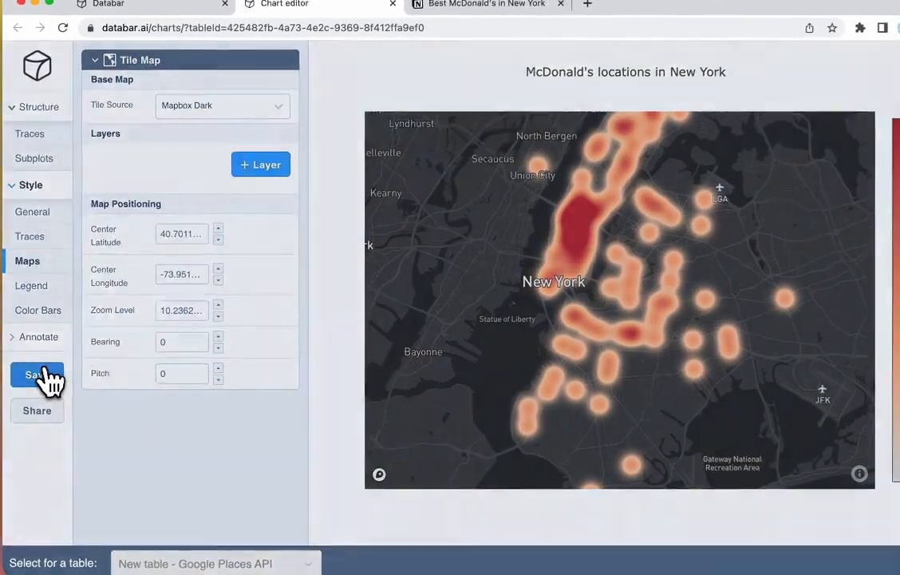
Step: Save the chart under the name McDonald's New York
click(40, 373)
click(455, 123)
text(McDonald's N)
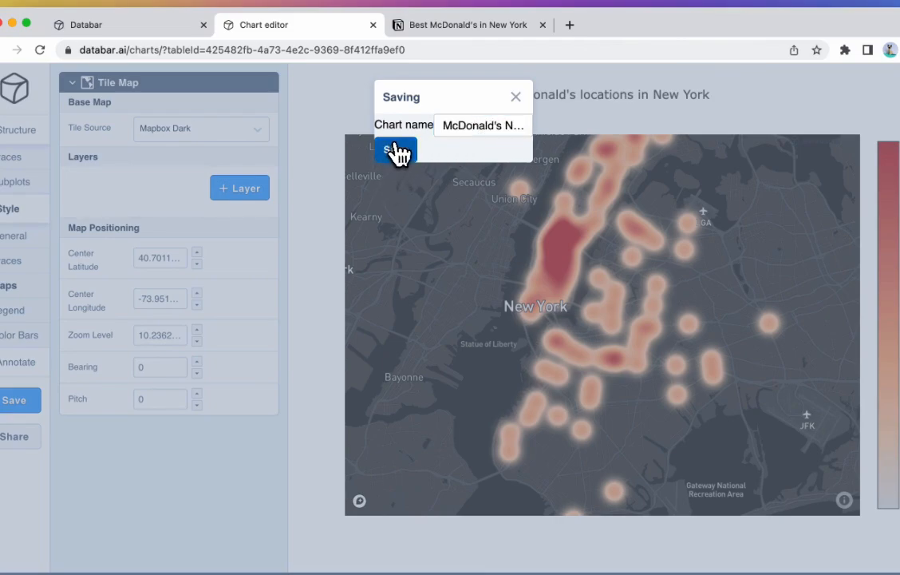
click(395, 152)
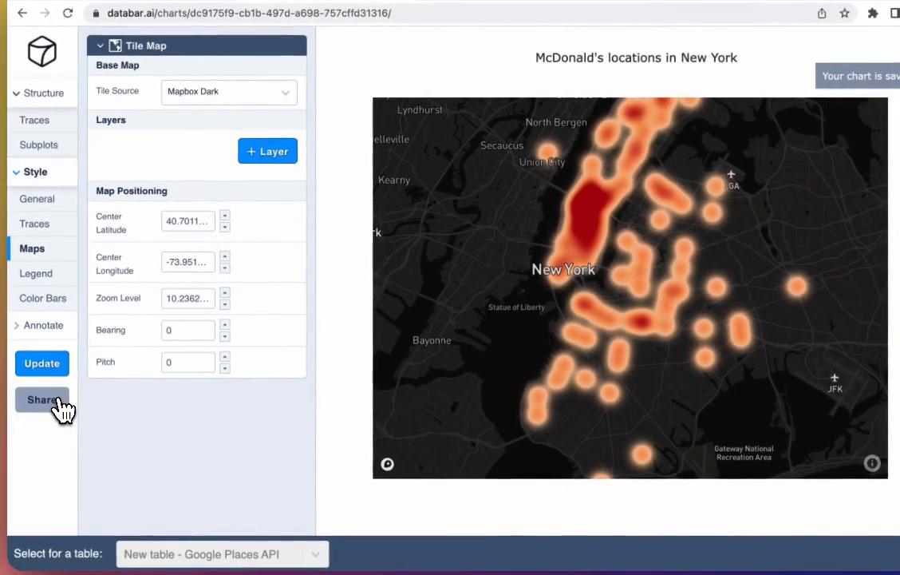
Step: Open the chart's share code and select its embed URL
click(16, 436)
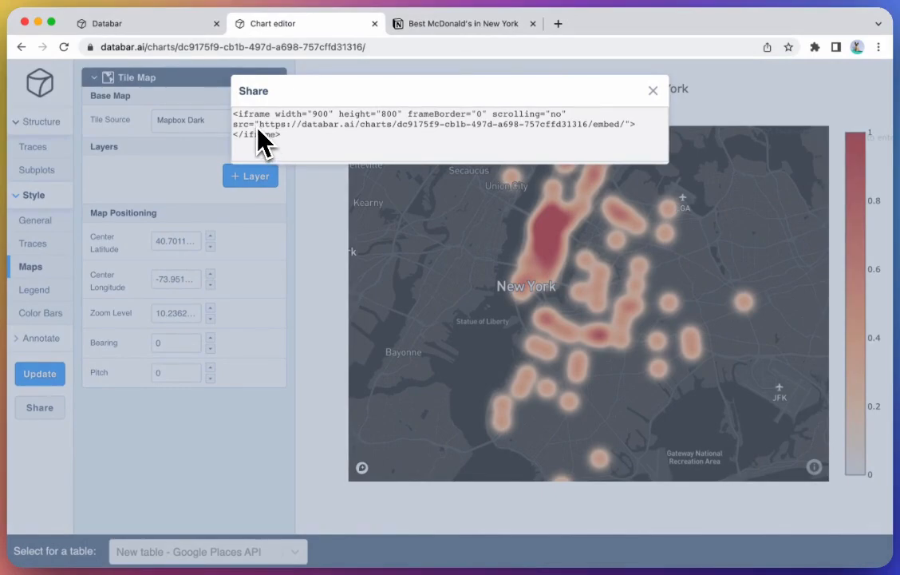
drag(260, 125, 629, 125)
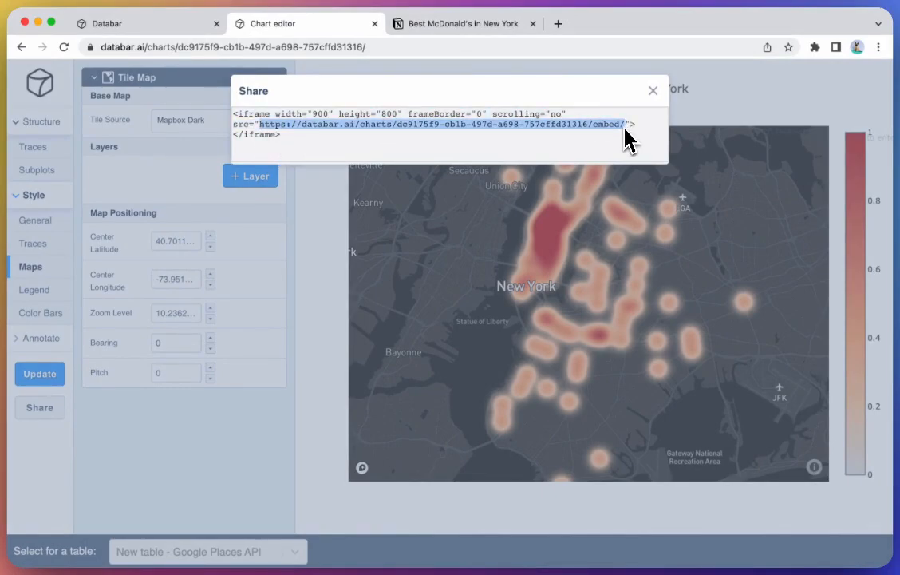
Step: Switch to the Best McDonald's in New York Notion page, paste the embed URL and create an embed
click(411, 28)
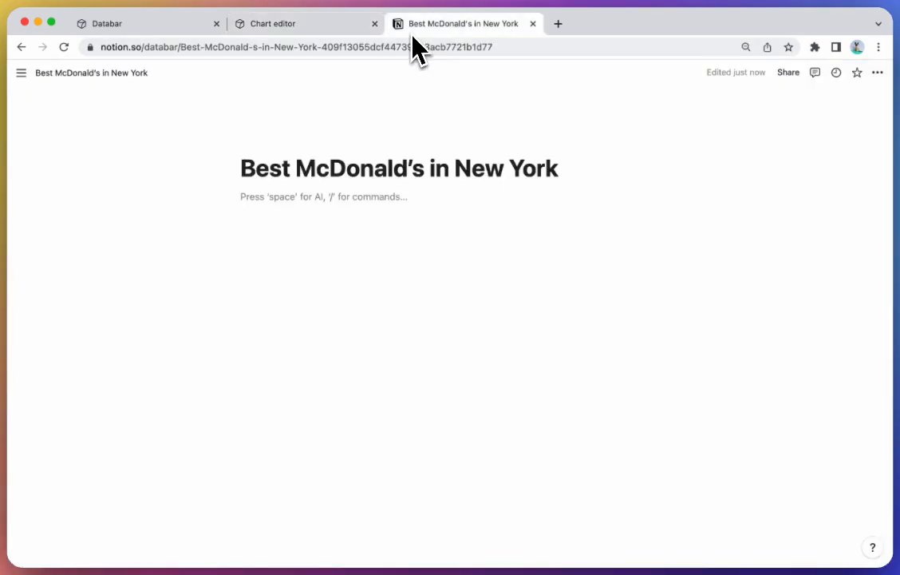
text(https://databar.ai/explorer/pk/97f0f9-cb1c-497d-a698-757cfd313f9/embed/)
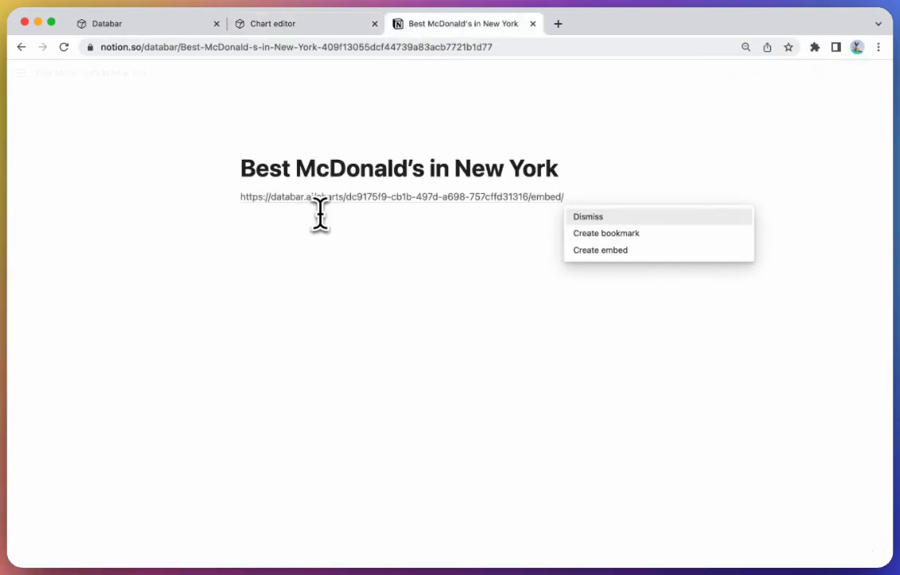
key(Down)
key(Down)
key(Return)
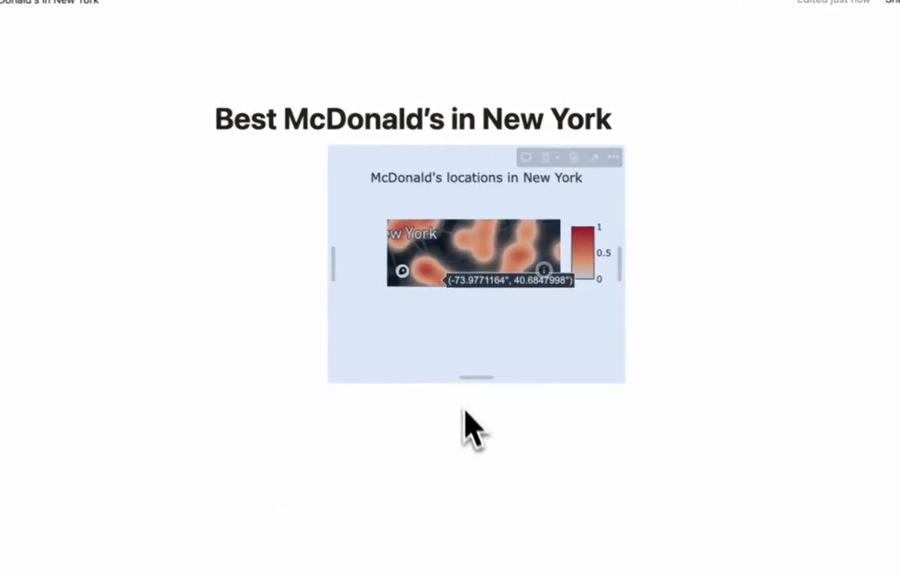
Step: Enlarge the embedded chart block, making it taller and wider
drag(481, 380, 501, 487)
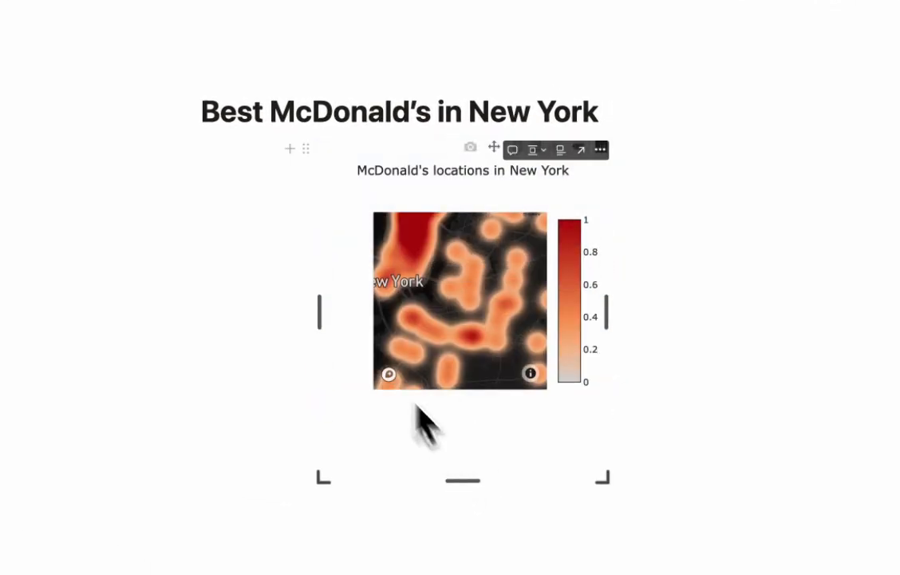
drag(314, 310, 102, 309)
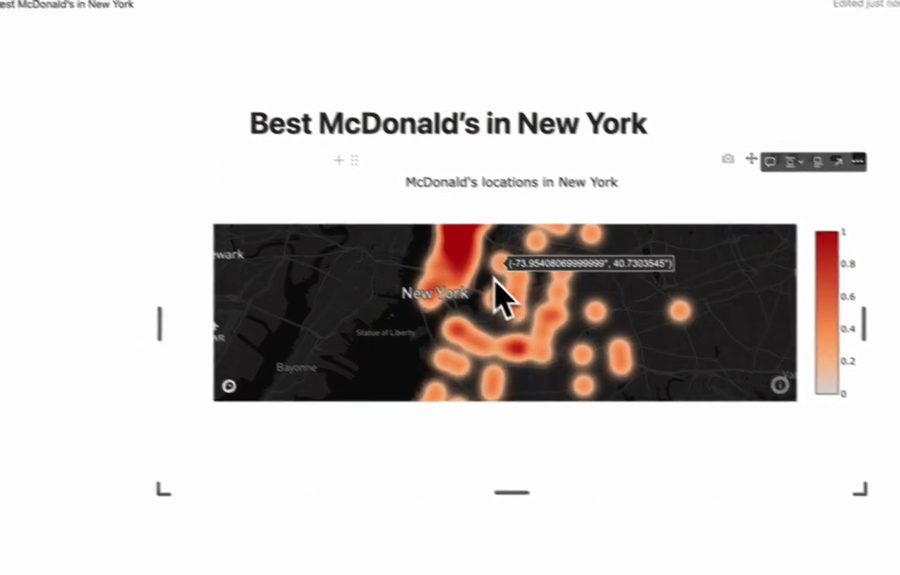
drag(512, 491, 517, 551)
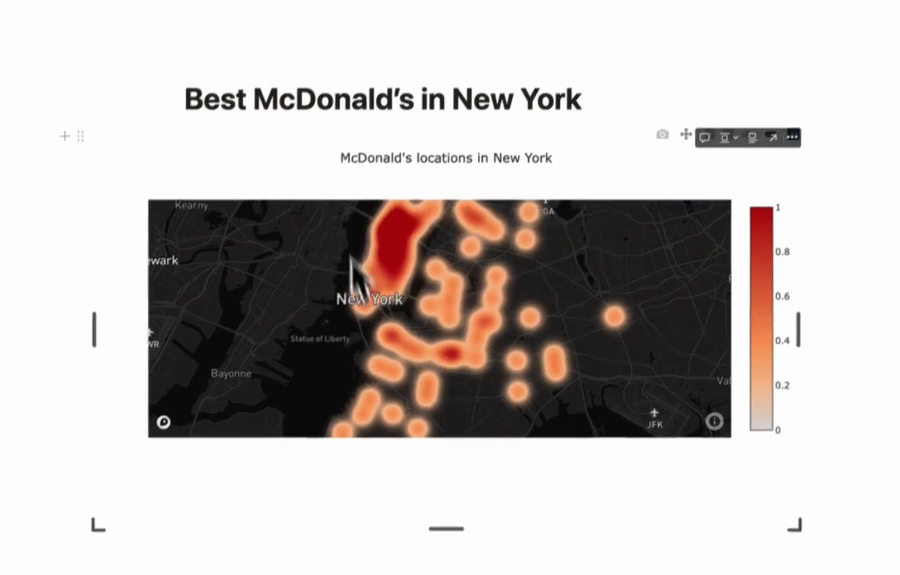
Step: Pan and zoom around the embedded map to check its interactivity
drag(441, 254, 469, 285)
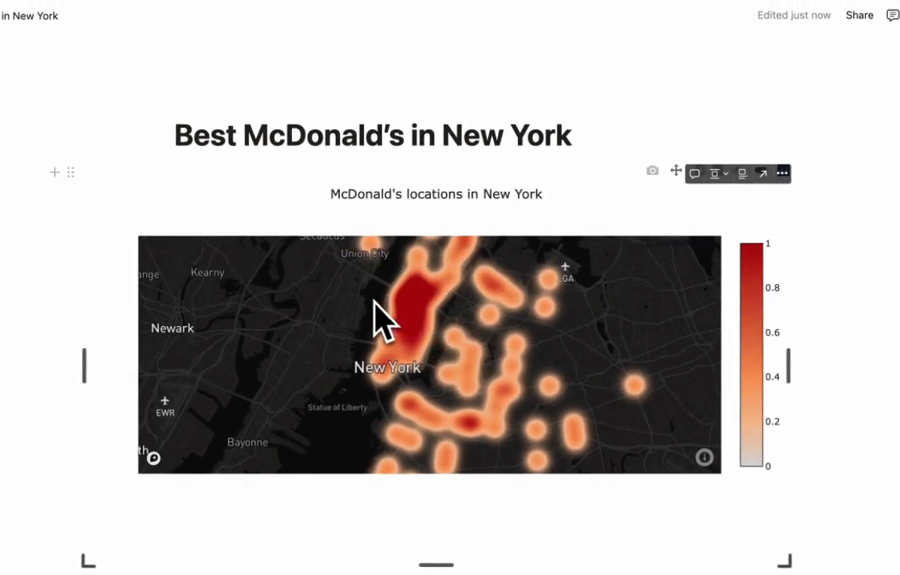
scroll(371, 301, up, 5)
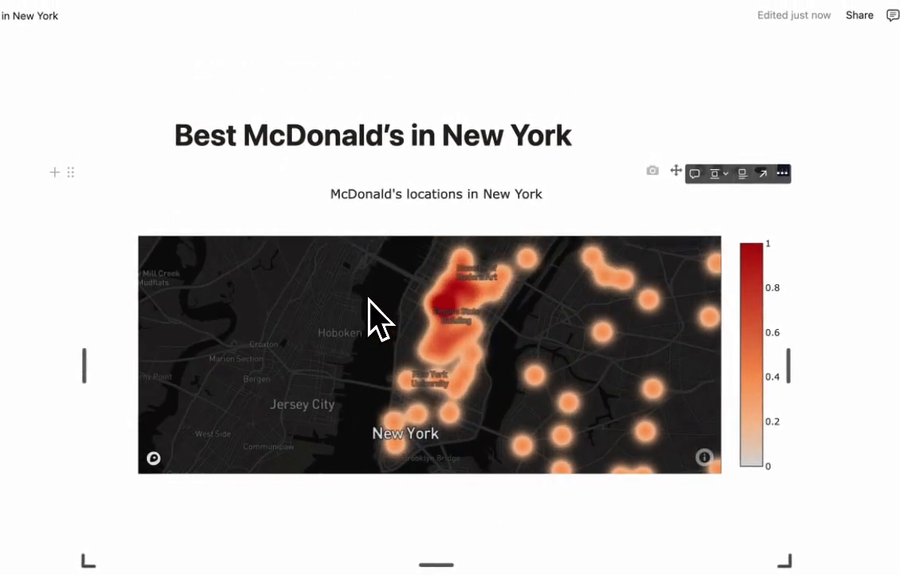
scroll(368, 301, down, 6)
drag(579, 321, 580, 283)
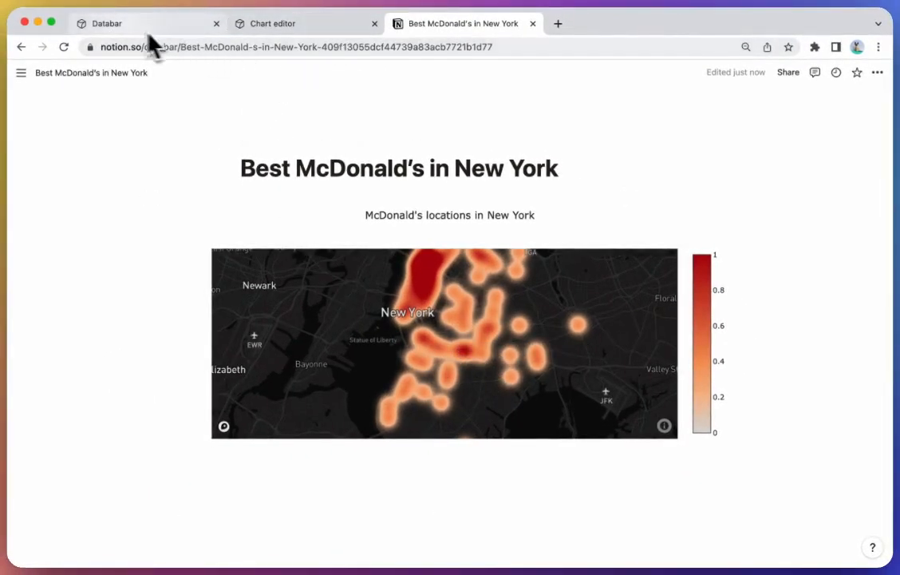
Step: Return to the Databar table and select the first McDonald's row
click(112, 24)
scroll(220, 257, left, 10)
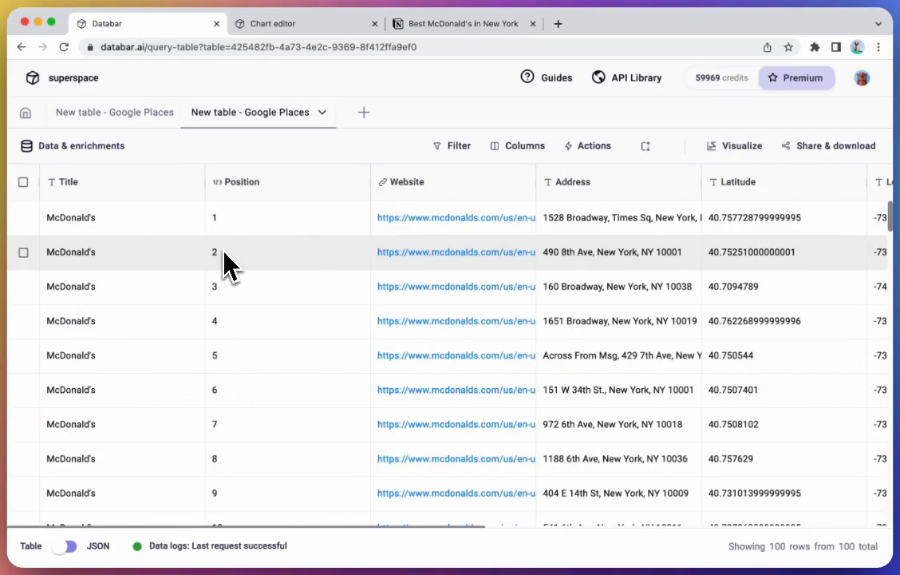
scroll(226, 279, down, 2)
scroll(224, 272, up, 2)
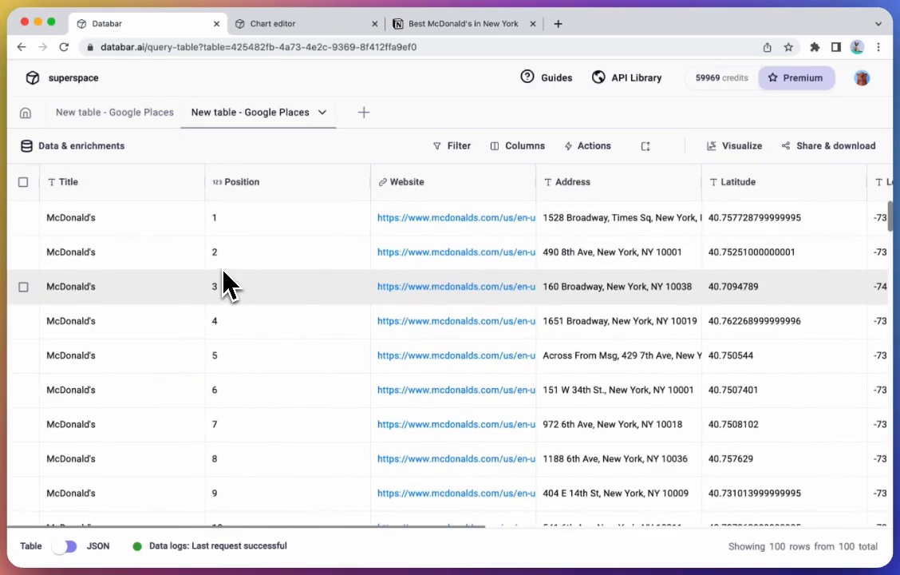
click(23, 217)
scroll(112, 335, down, 10)
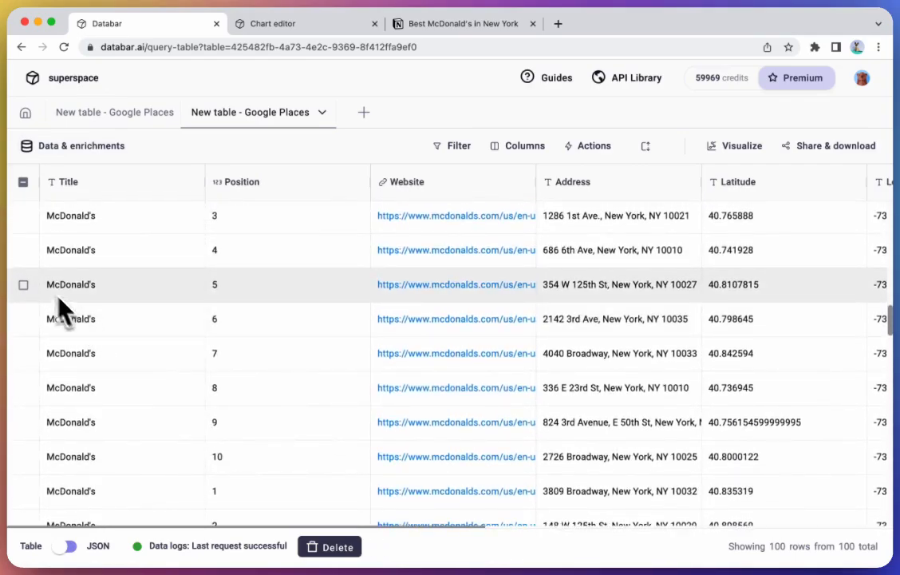
Step: Select the first 35 McDonald's rows, through the 354 W 125th St row, and delete them
shift+click(23, 284)
scroll(187, 294, up, 5)
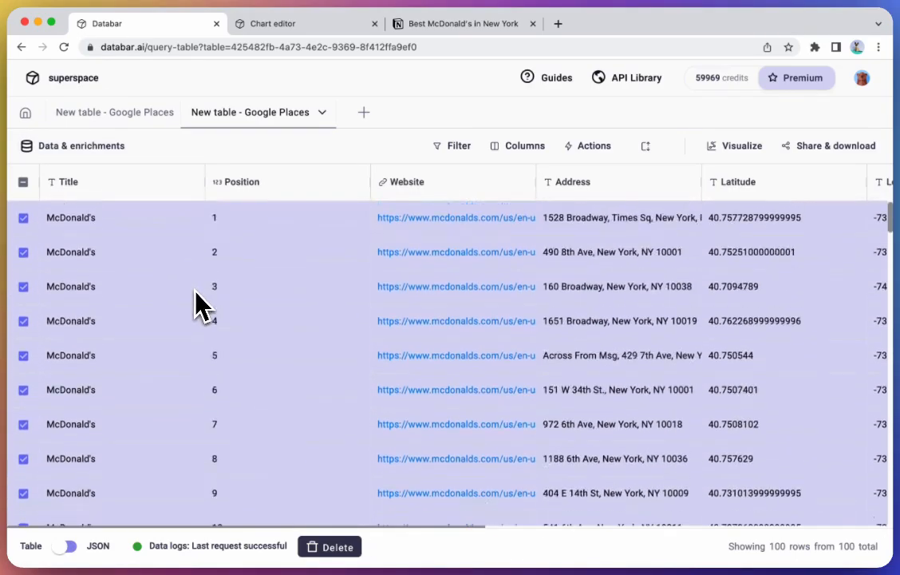
scroll(196, 294, up, 5)
scroll(200, 306, down, 10)
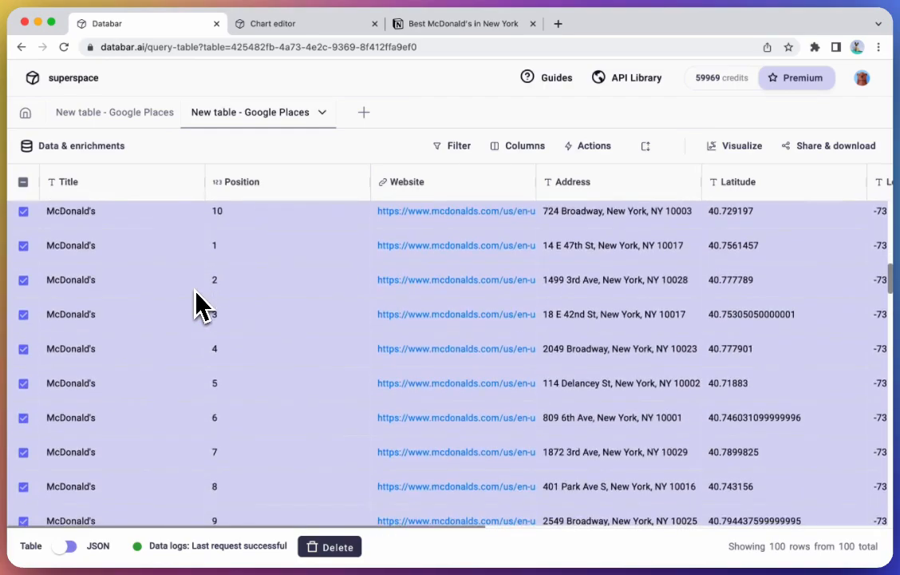
scroll(199, 327, up, 2)
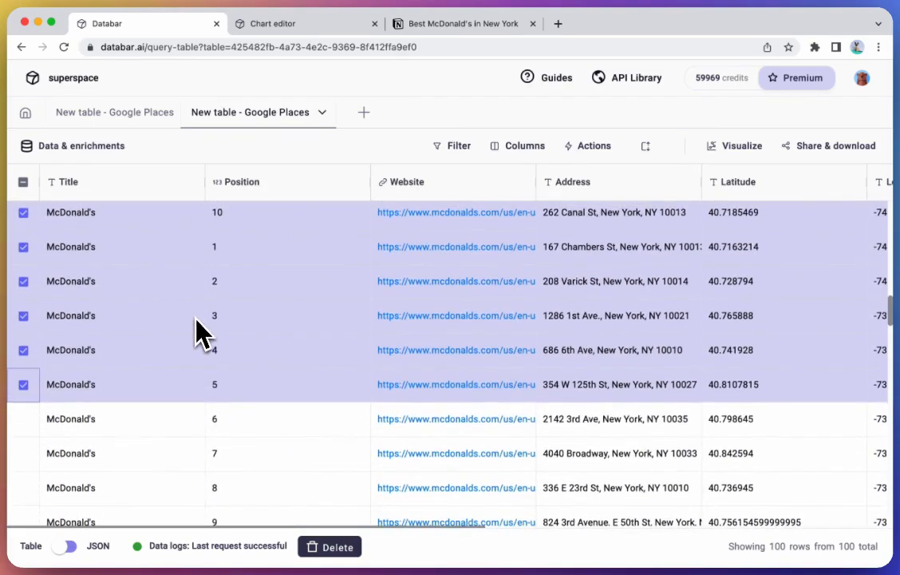
click(311, 547)
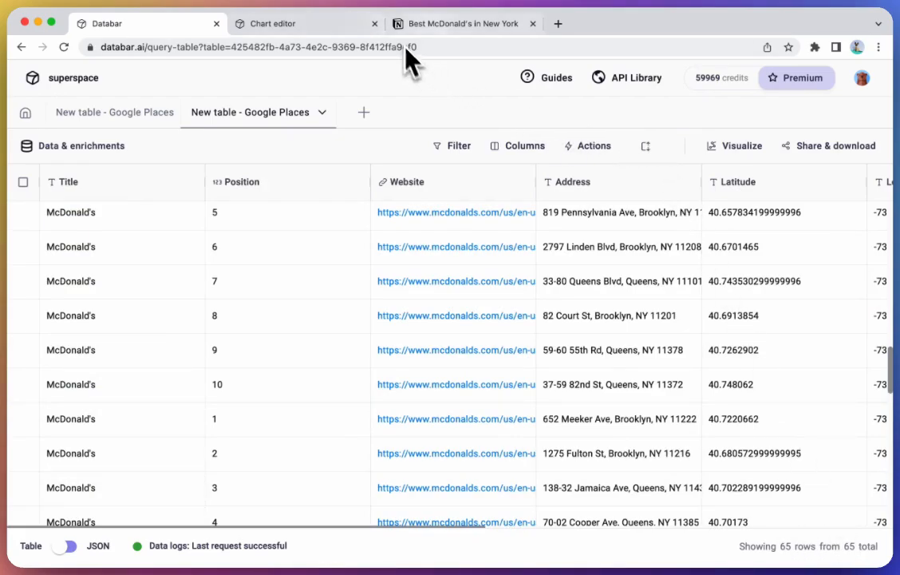
Step: Reload the Best McDonald's in New York page and pan the embedded density map to check the updated data
click(469, 29)
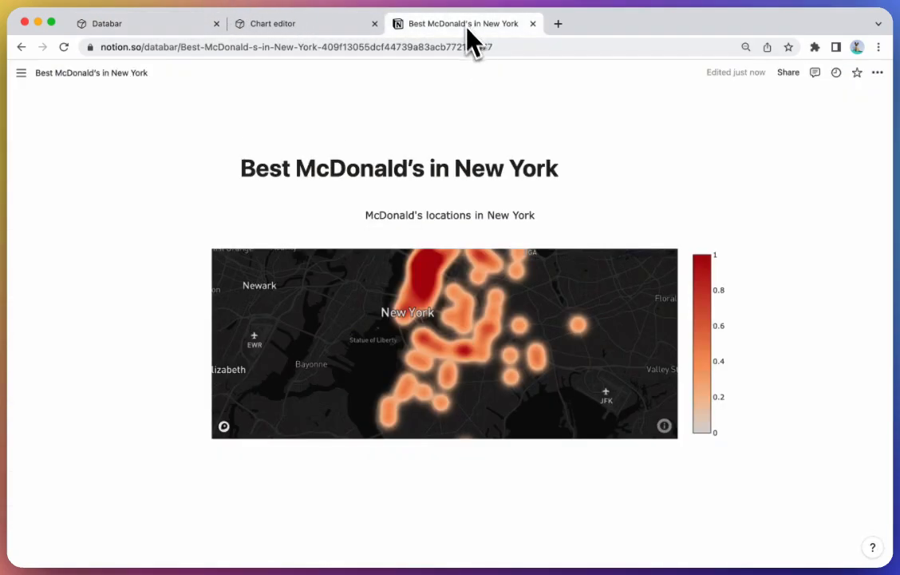
key(super+r)
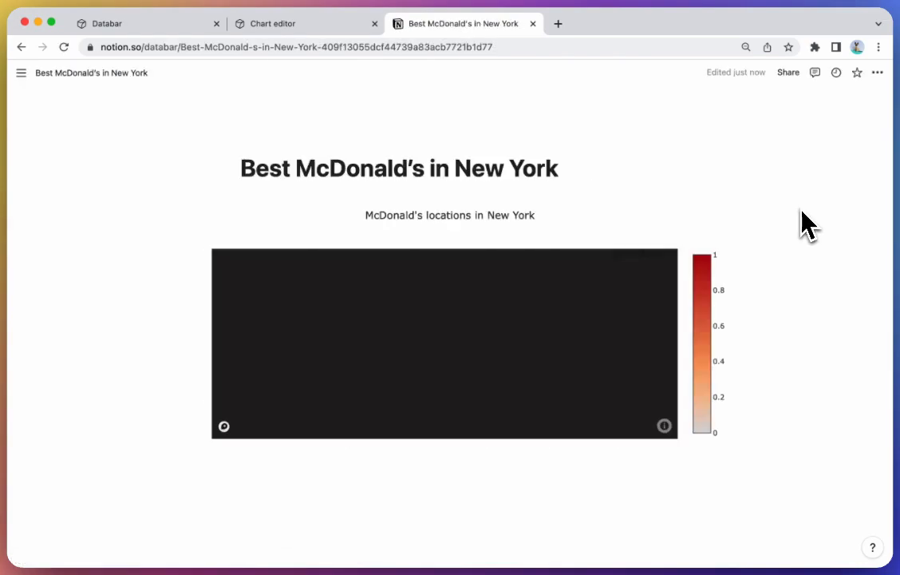
drag(437, 298, 422, 273)
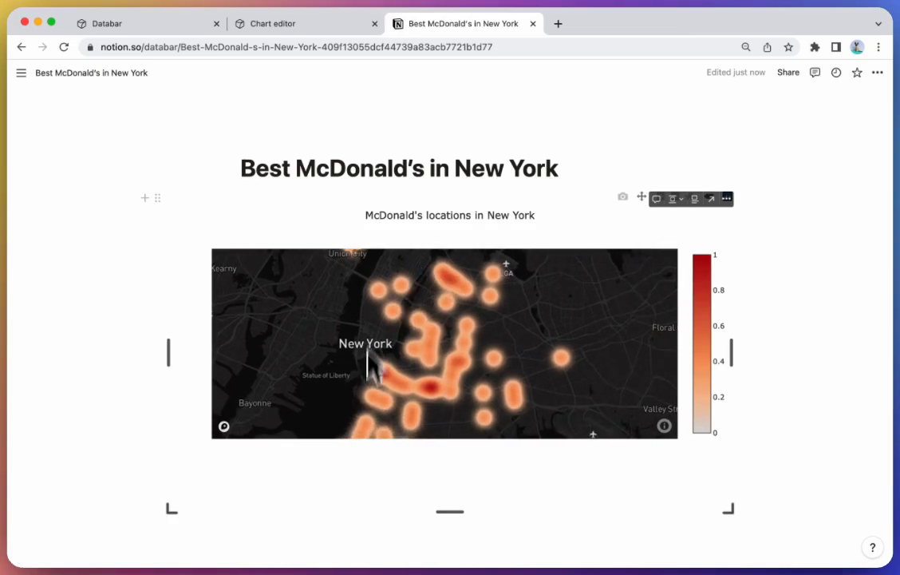
drag(534, 345, 580, 372)
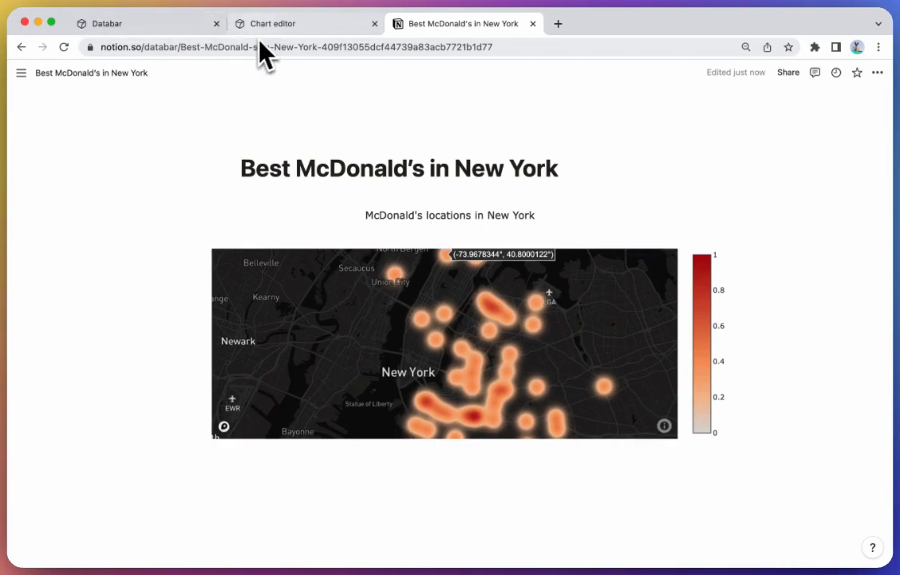
click(180, 27)
scroll(416, 280, right, 10)
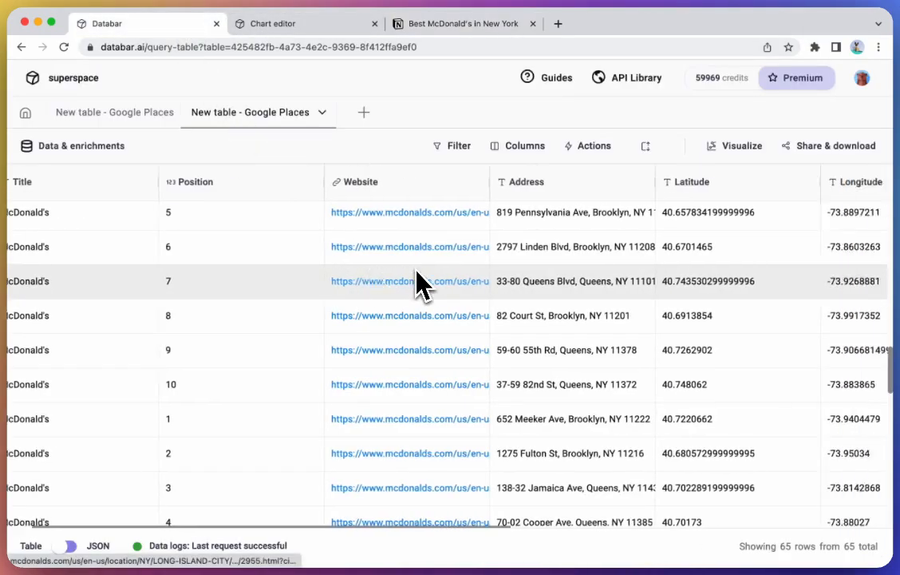
click(733, 147)
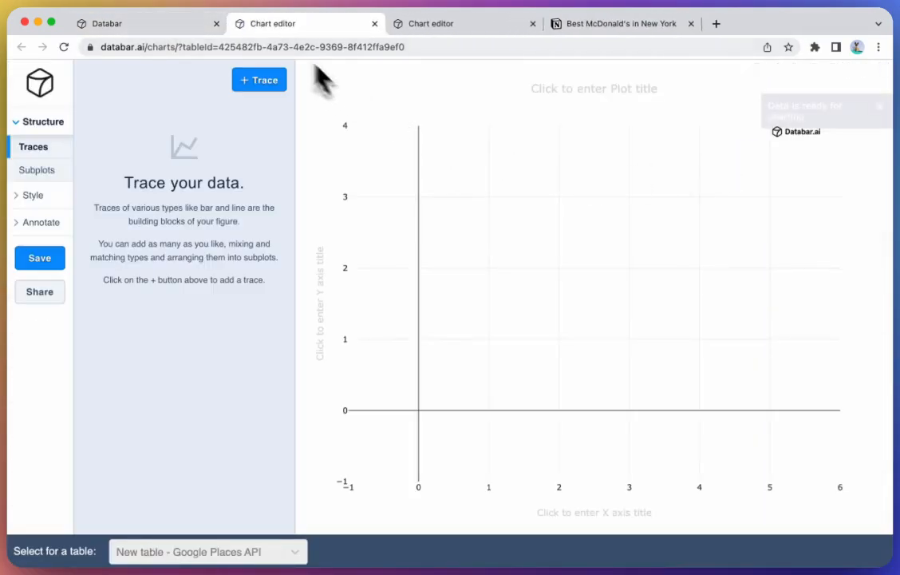
click(266, 79)
click(201, 136)
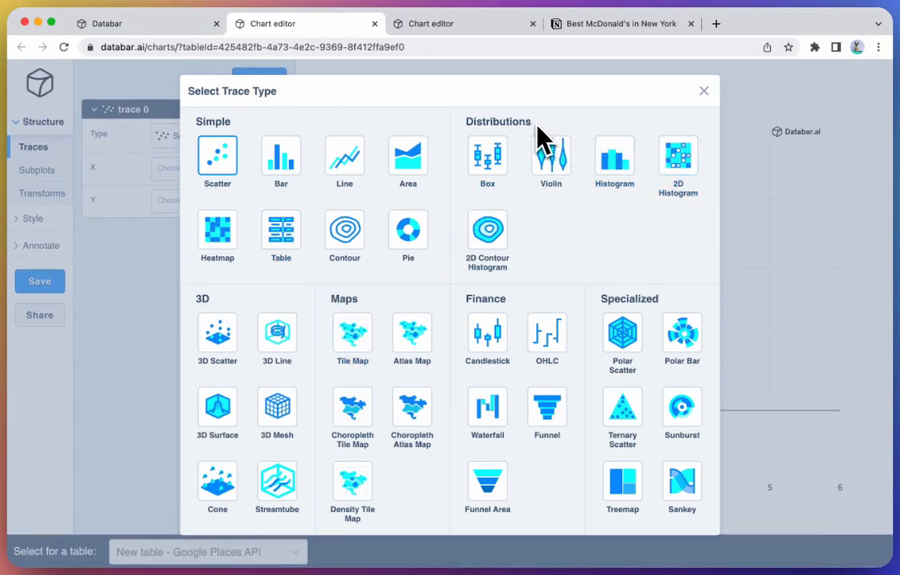
click(704, 92)
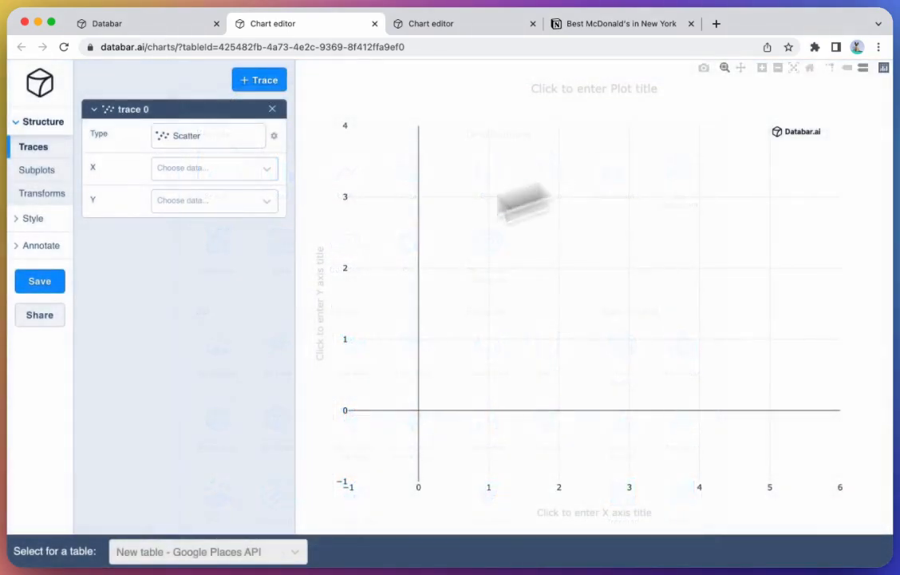
Step: Open the table's REST API access URL from the share and download options in a new tab
click(144, 32)
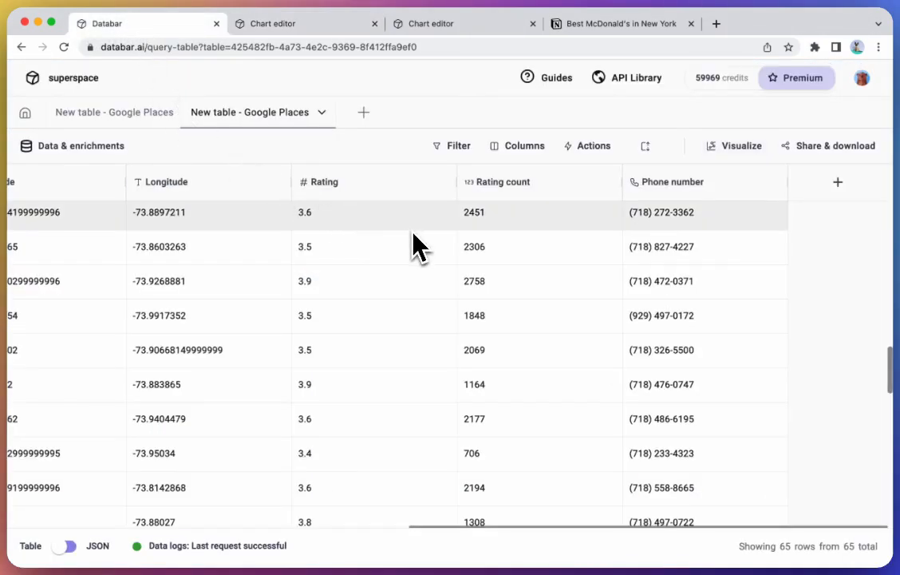
click(827, 152)
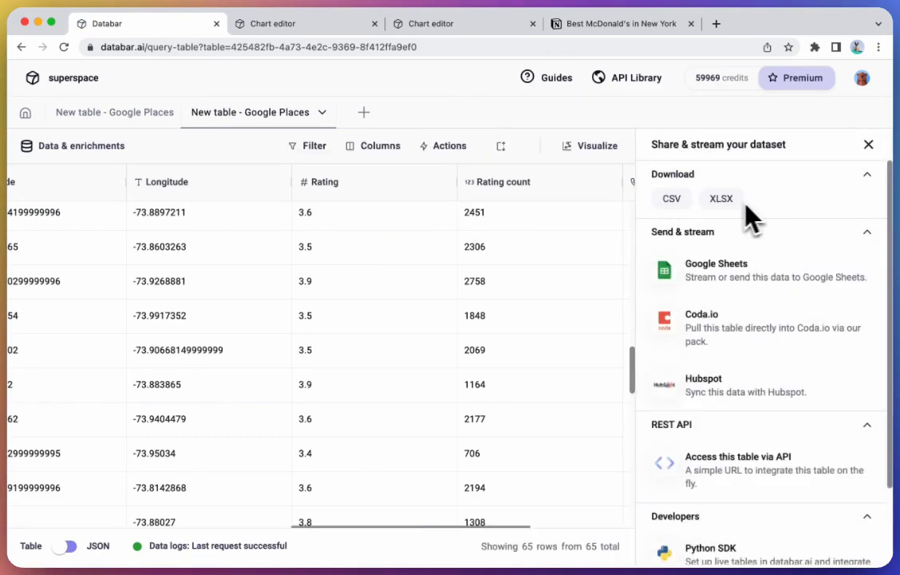
scroll(741, 248, down, 2)
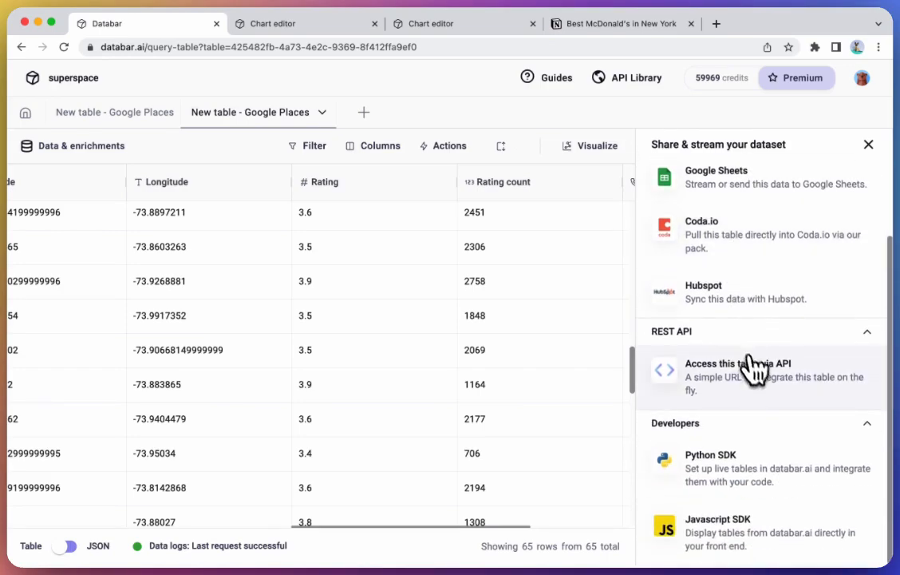
click(693, 389)
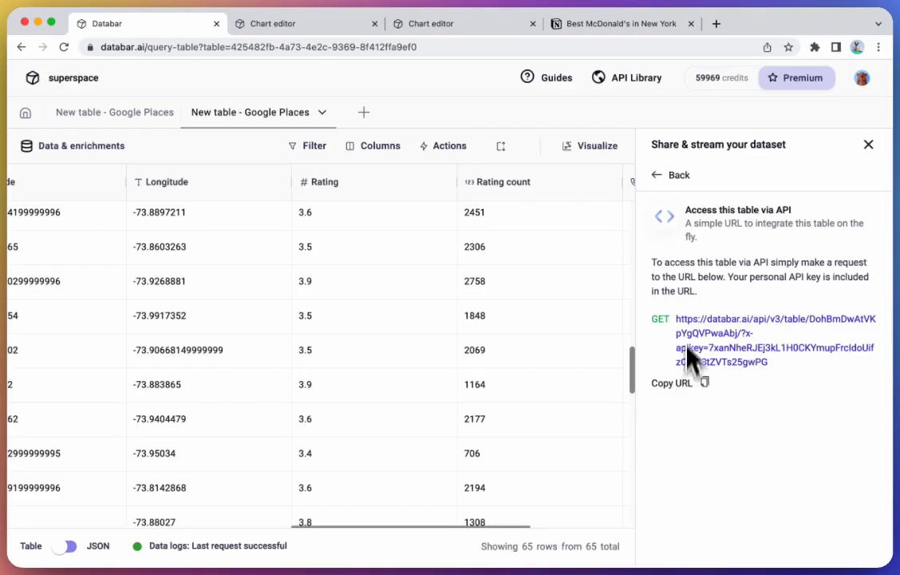
click(713, 343)
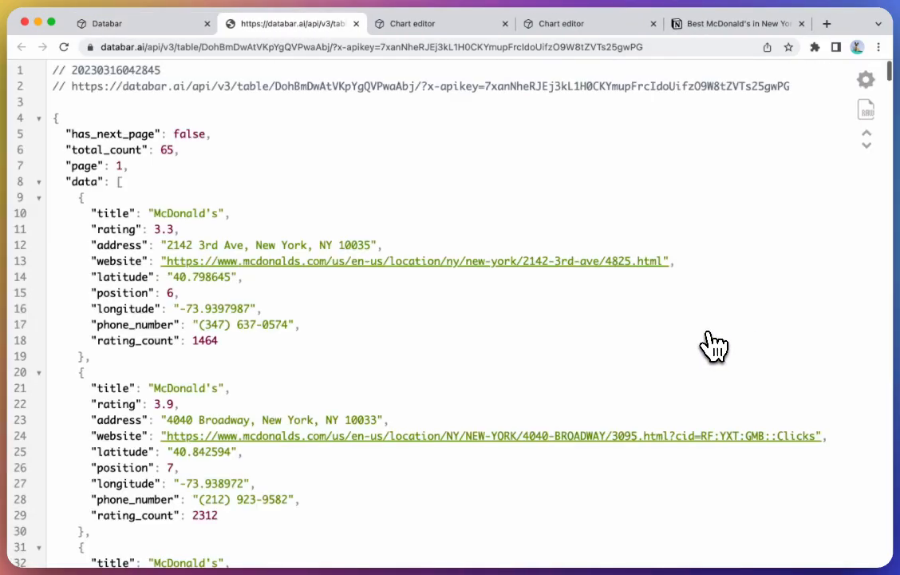
Step: Scroll through the JSON response, then return to the table and close the share panel
scroll(341, 402, down, 15)
scroll(341, 402, up, 8)
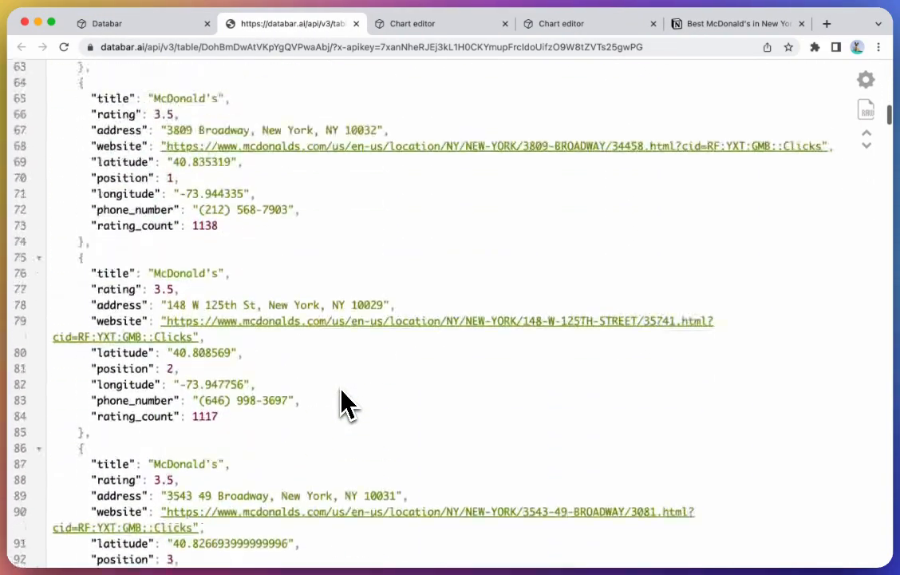
click(175, 25)
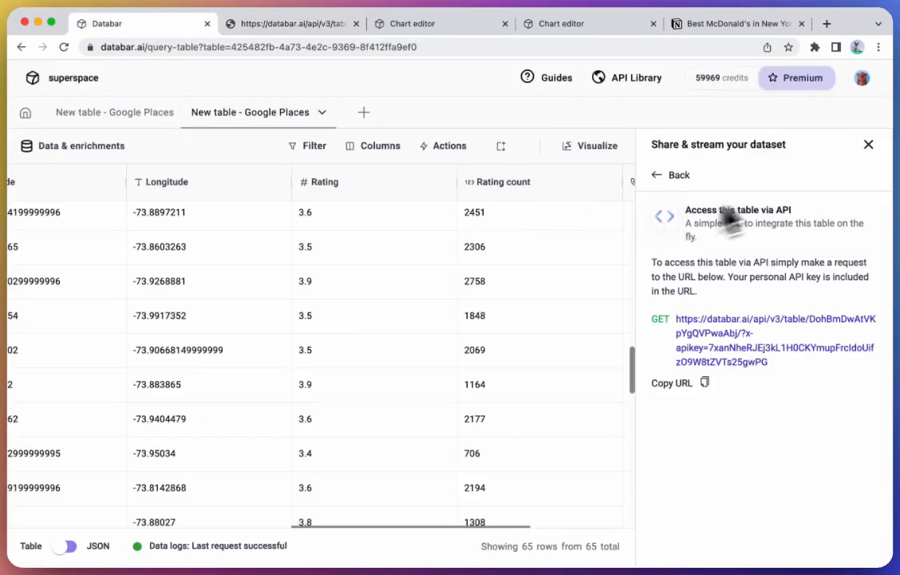
click(868, 146)
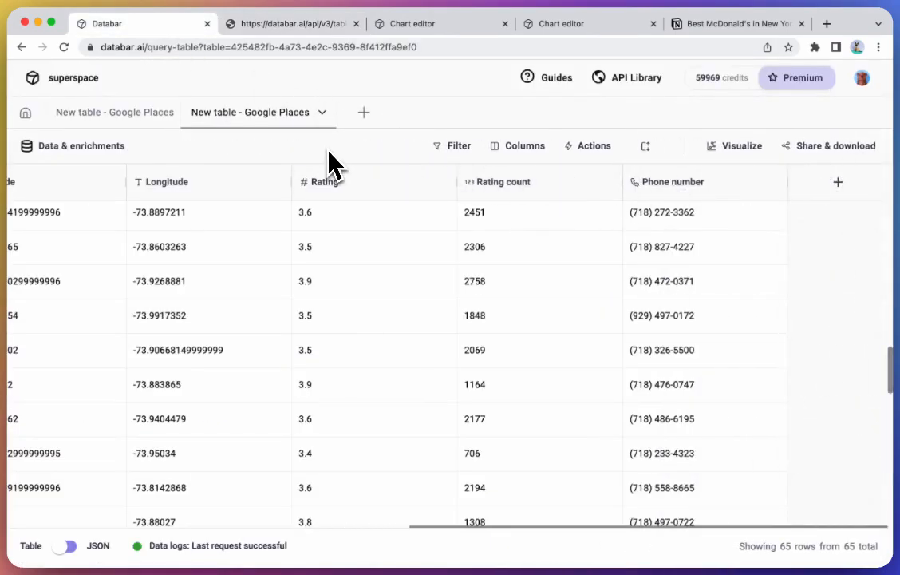